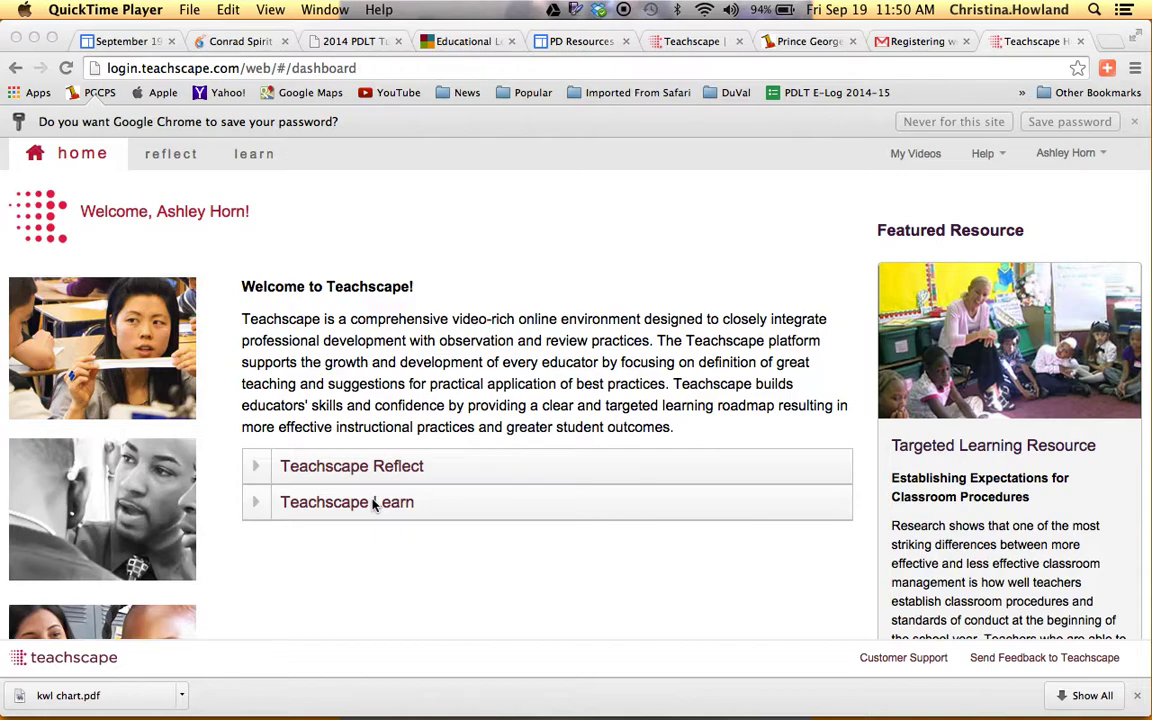
Open Teachscape Learn and go to its Courses and Learning Resources catalog
{"action": "left_click", "coordinate": [373, 503]}
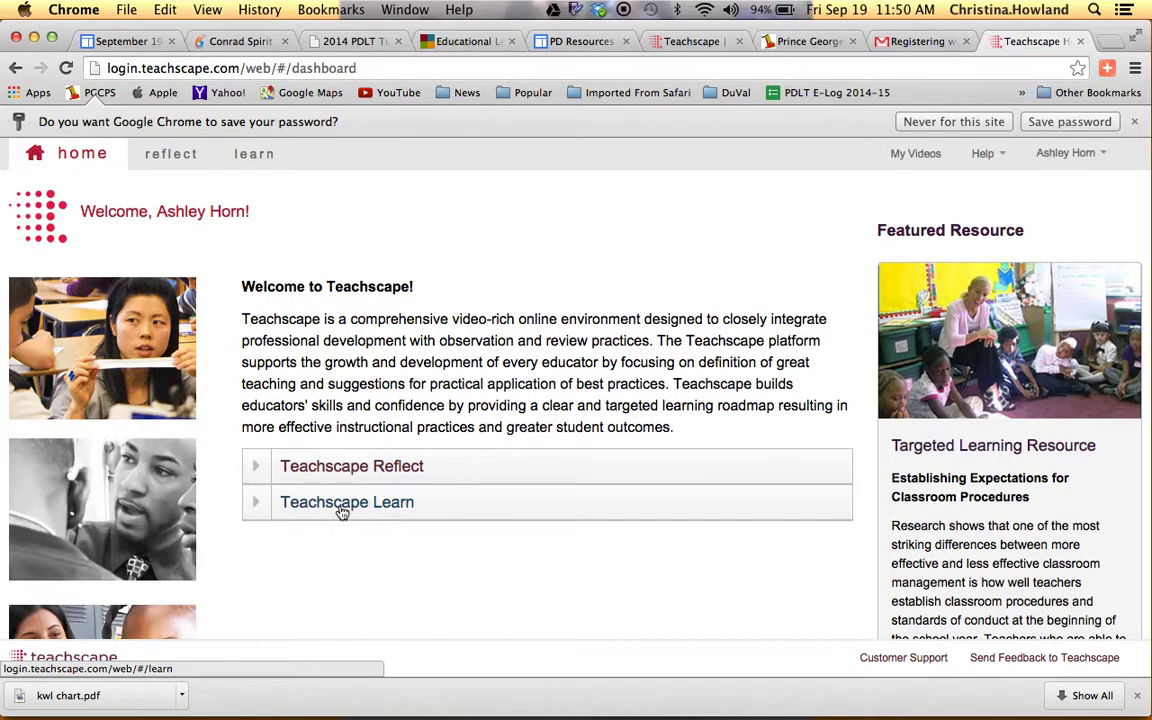
{"action": "left_click", "coordinate": [341, 507]}
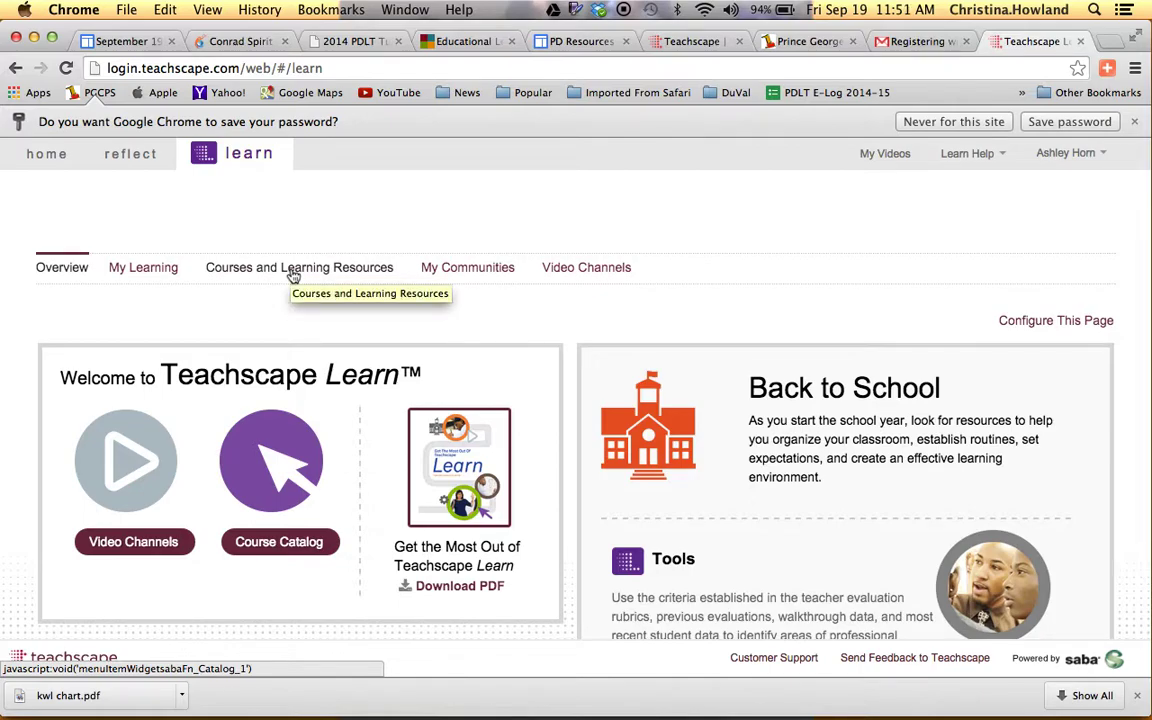
{"action": "left_click", "coordinate": [293, 276]}
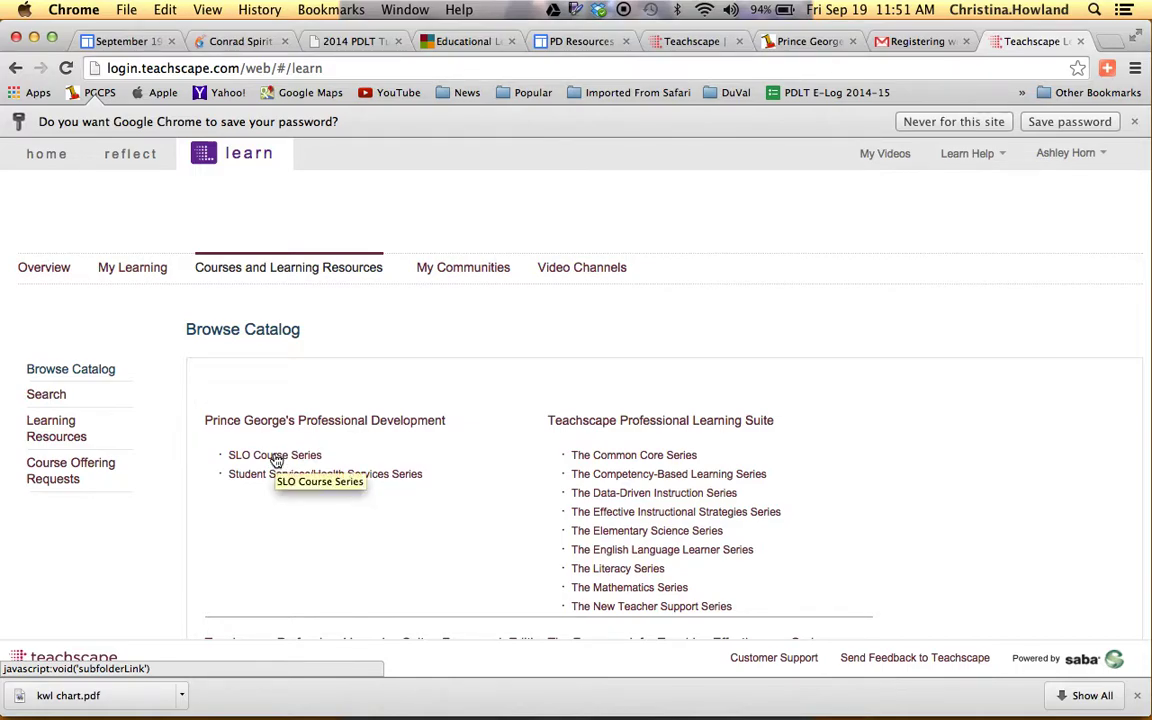
Open SLO Course Series and search to list the Series 1–6 learning offerings
{"action": "left_click", "coordinate": [275, 456]}
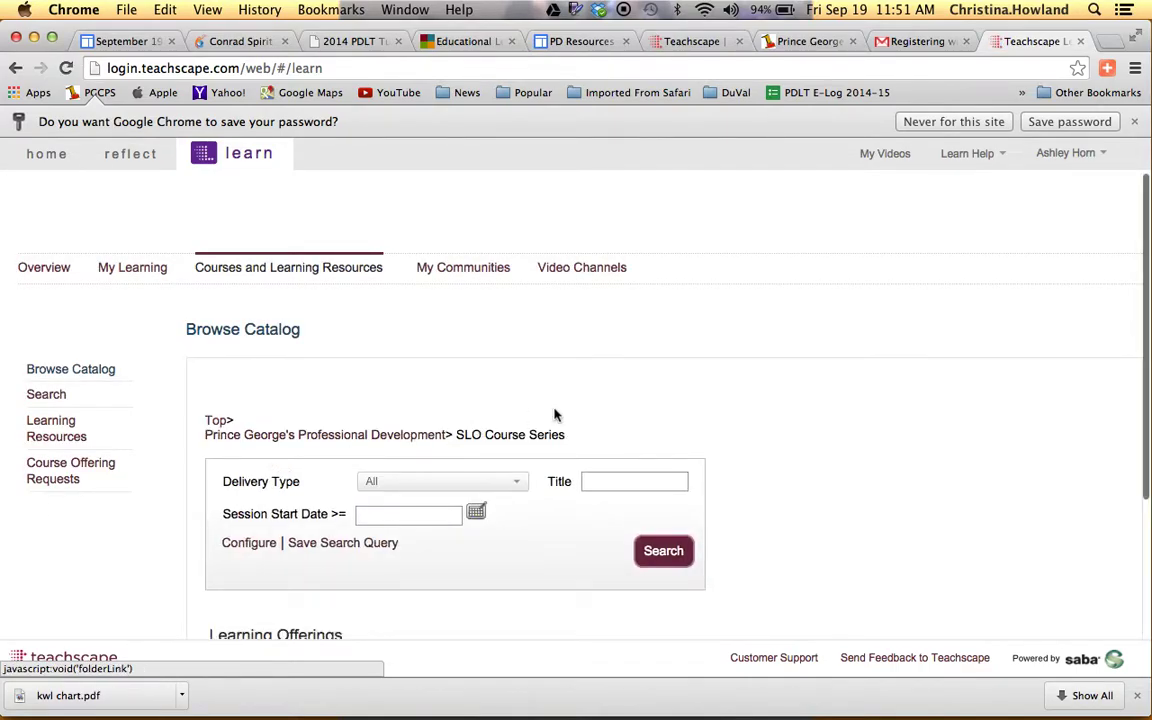
{"action": "scroll", "coordinate": [556, 415], "scroll_direction": "down", "scroll_amount": 3}
{"action": "left_click", "coordinate": [666, 425]}
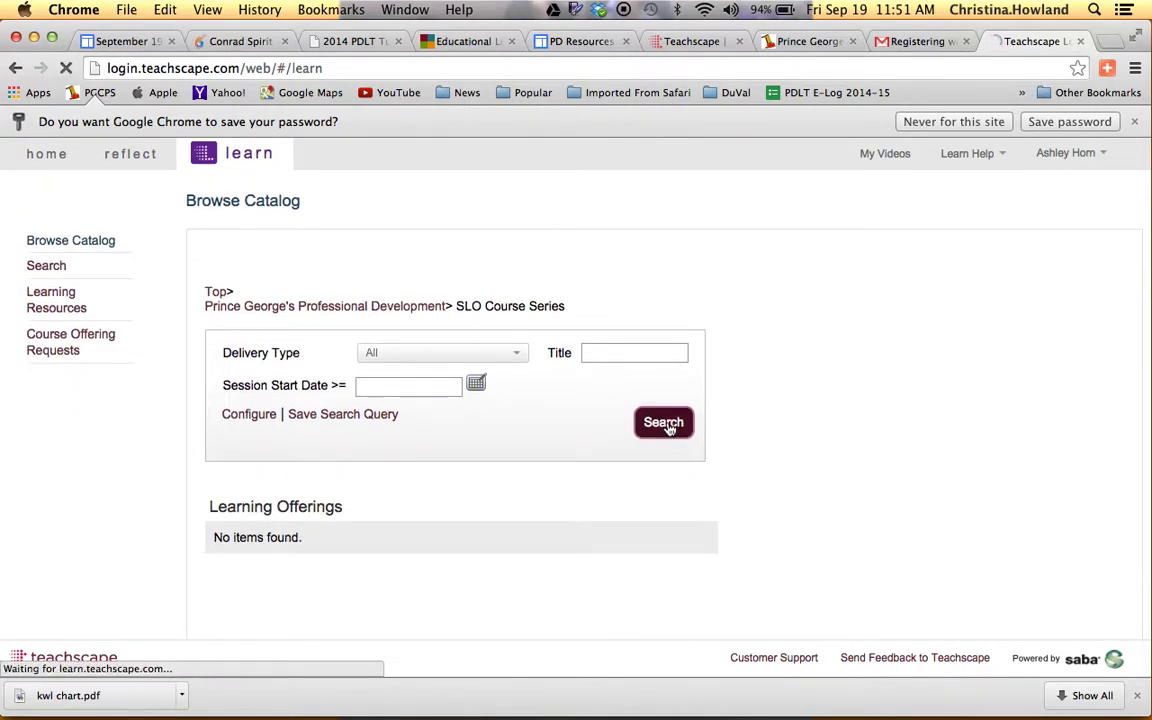
{"action": "scroll", "coordinate": [591, 507], "scroll_direction": "down", "scroll_amount": 5}
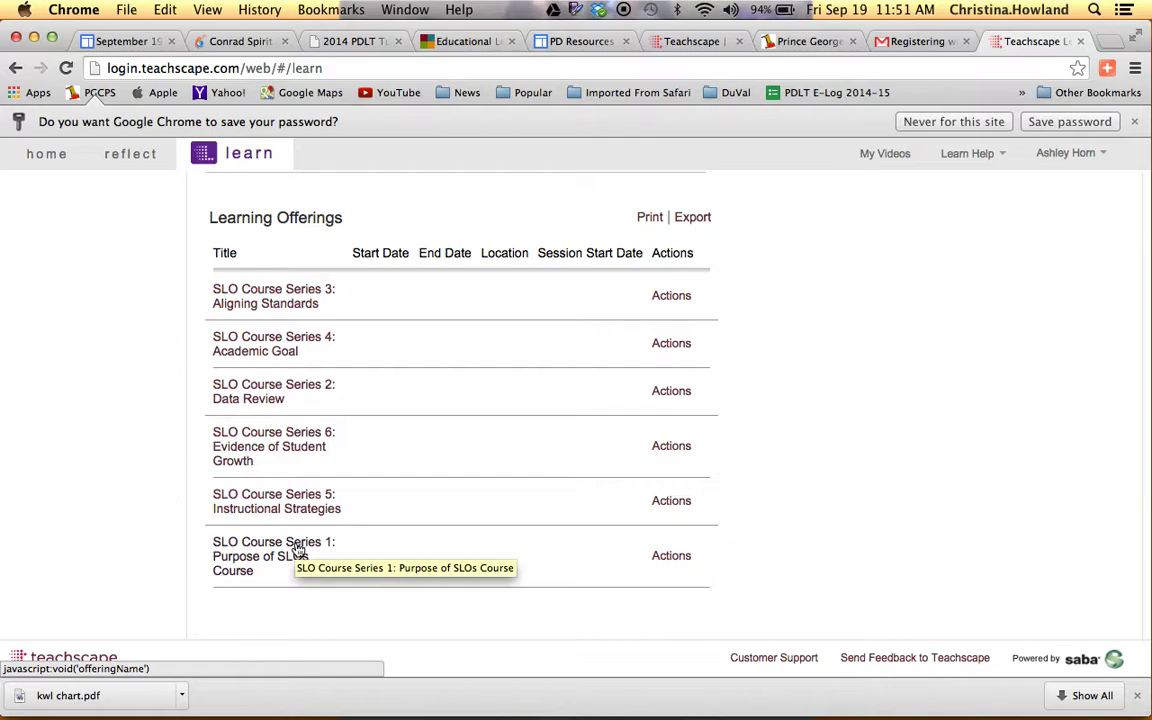
{"action": "left_click", "coordinate": [672, 556]}
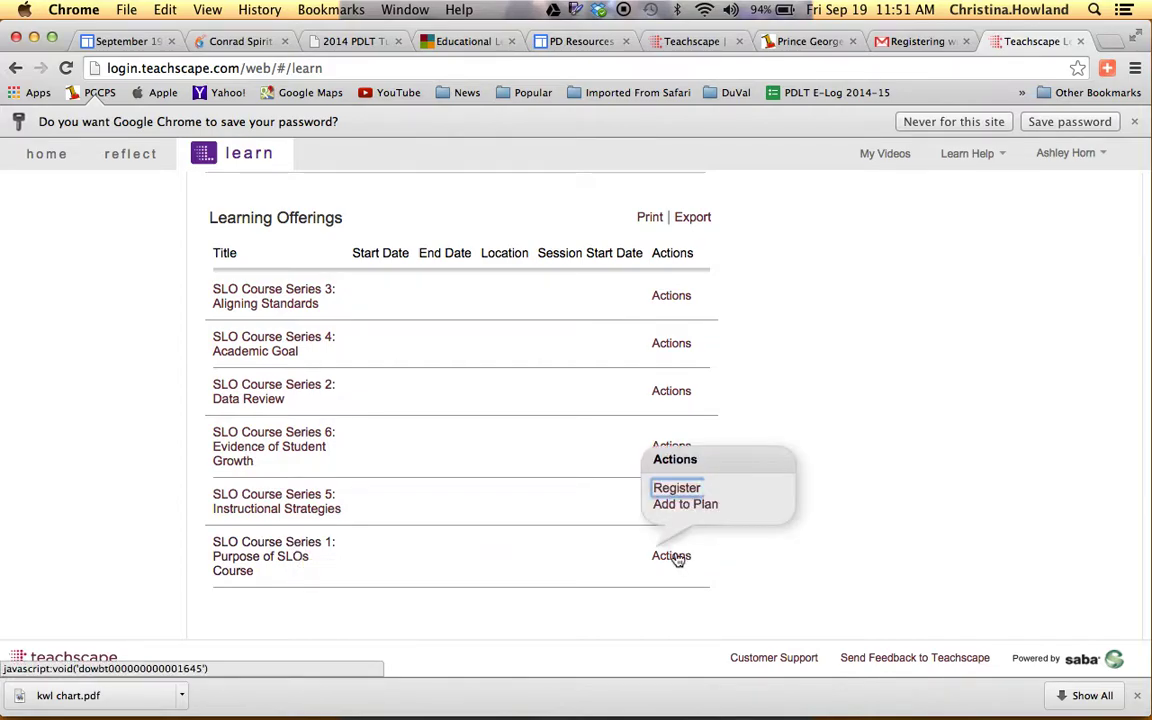
Register for SLO Course Series 1: Purpose of SLOs Course and close its video window
{"action": "left_click", "coordinate": [671, 490]}
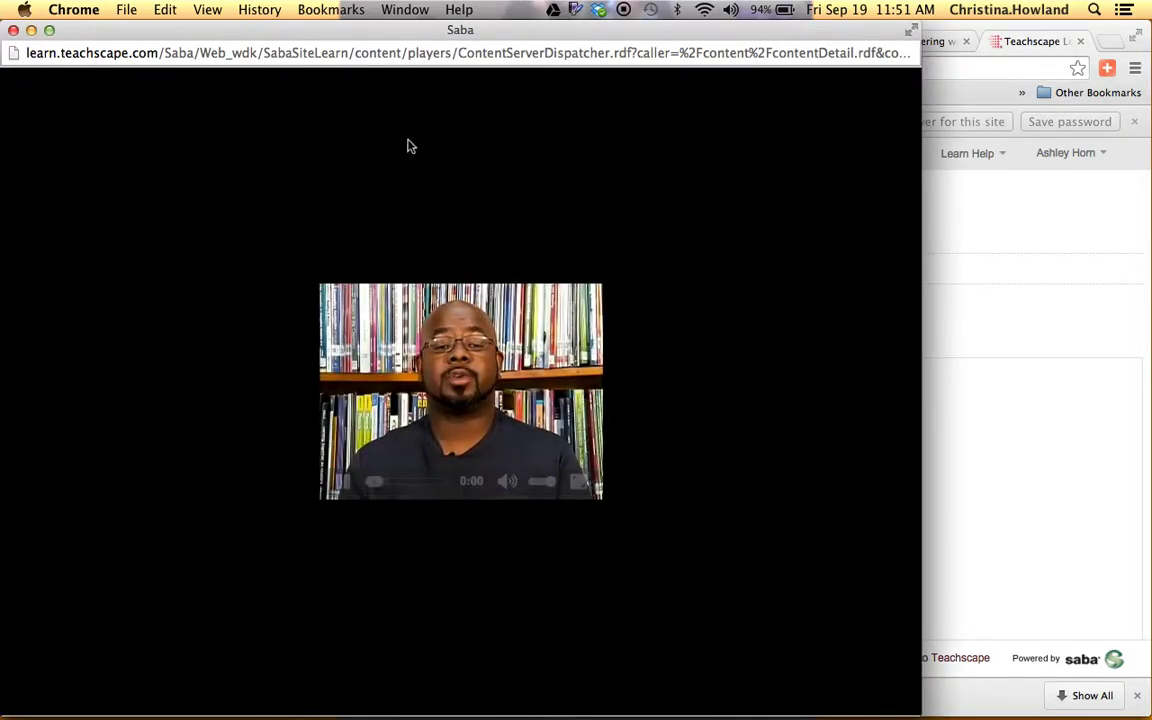
{"action": "left_click", "coordinate": [13, 30]}
{"action": "scroll", "coordinate": [424, 419], "scroll_direction": "down", "scroll_amount": 3}
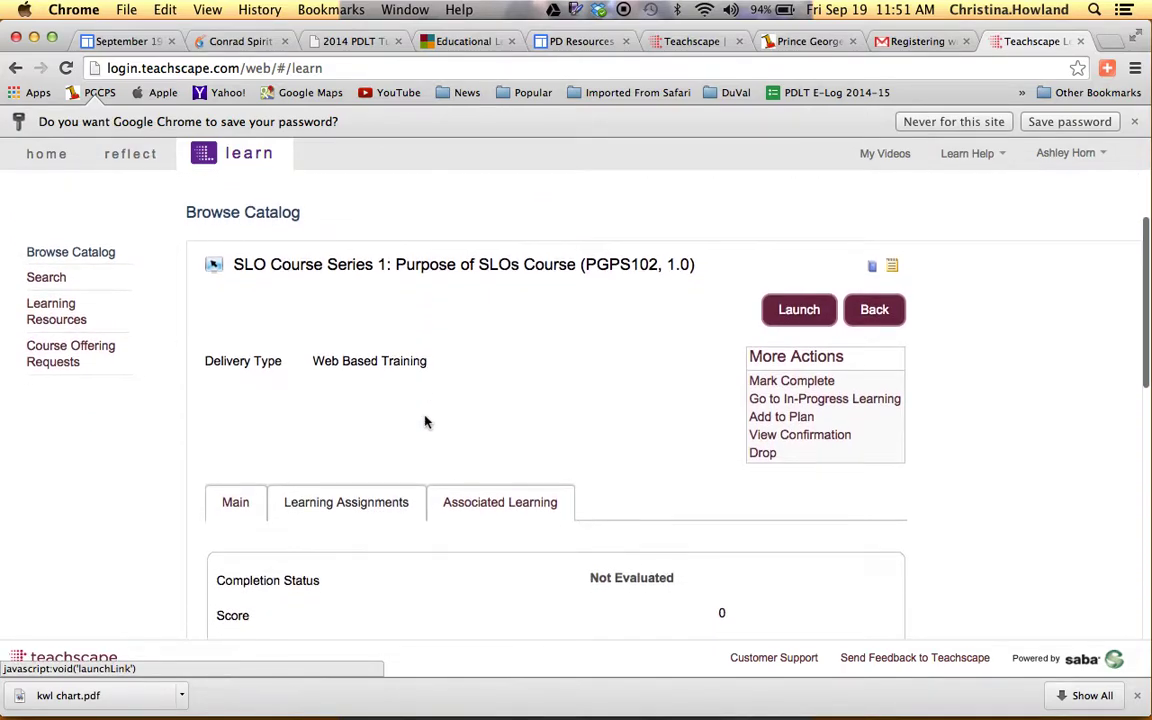
{"action": "scroll", "coordinate": [424, 419], "scroll_direction": "up", "scroll_amount": 2}
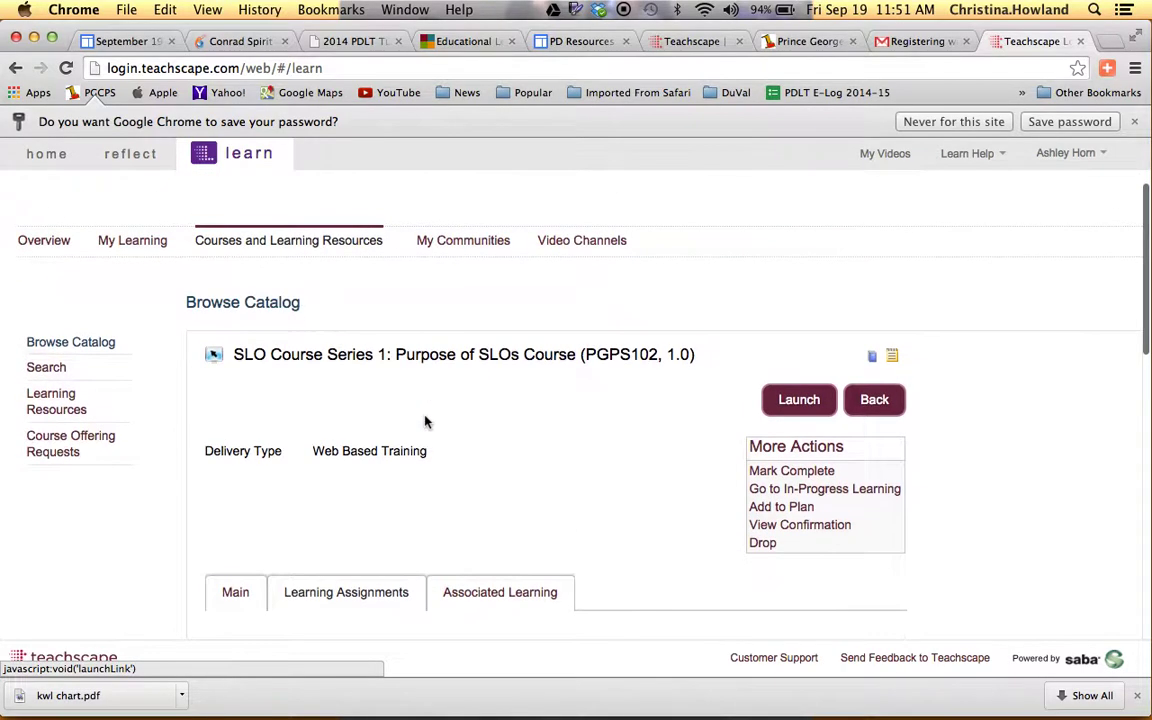
Return to the catalog and list the SLO Course Series offerings again
{"action": "left_click", "coordinate": [238, 248]}
{"action": "scroll", "coordinate": [405, 372], "scroll_direction": "down", "scroll_amount": 2}
{"action": "left_click", "coordinate": [300, 340]}
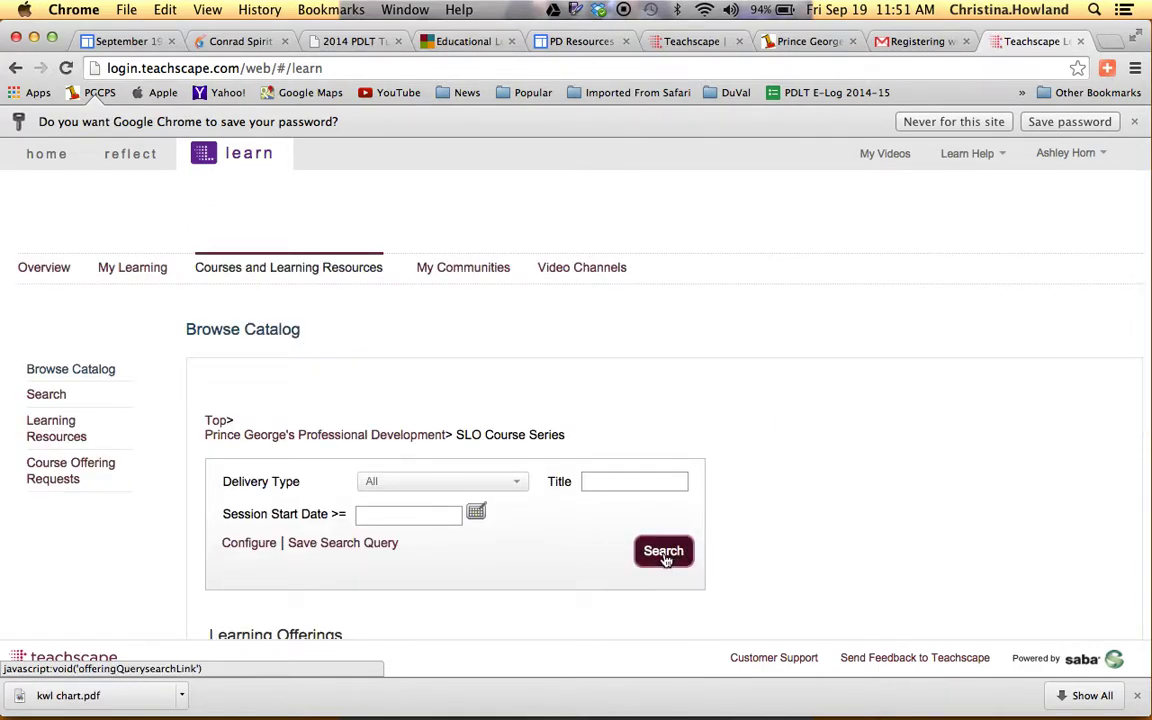
{"action": "left_click", "coordinate": [665, 556]}
{"action": "scroll", "coordinate": [665, 558], "scroll_direction": "down", "scroll_amount": 8}
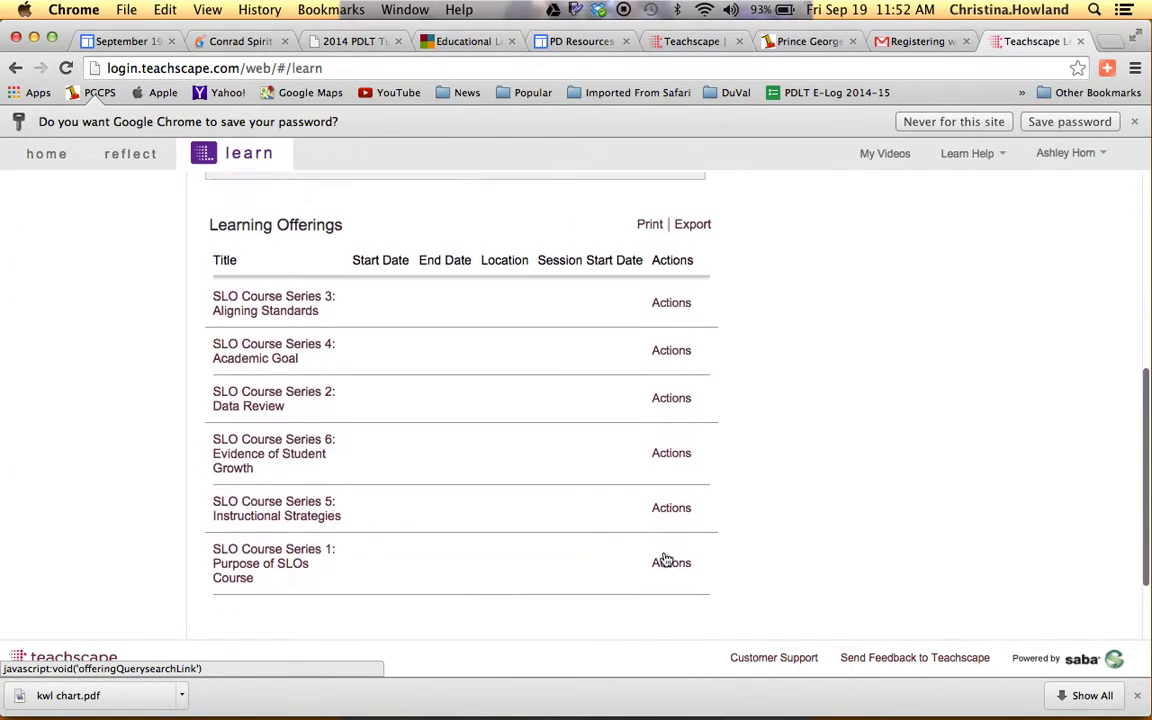
{"action": "scroll", "coordinate": [665, 558], "scroll_direction": "up", "scroll_amount": 1}
Register for SLO Course Series 2: Data Review (PGDA102) and close its video window
{"action": "left_click", "coordinate": [665, 432]}
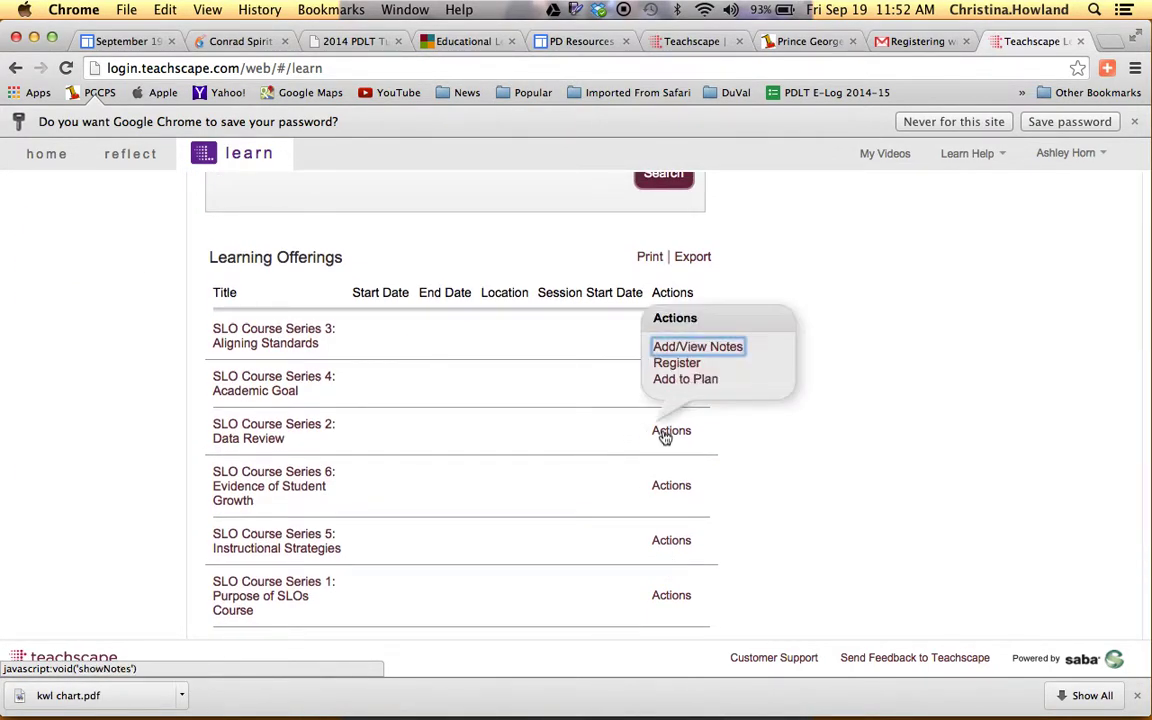
{"action": "left_click", "coordinate": [672, 365]}
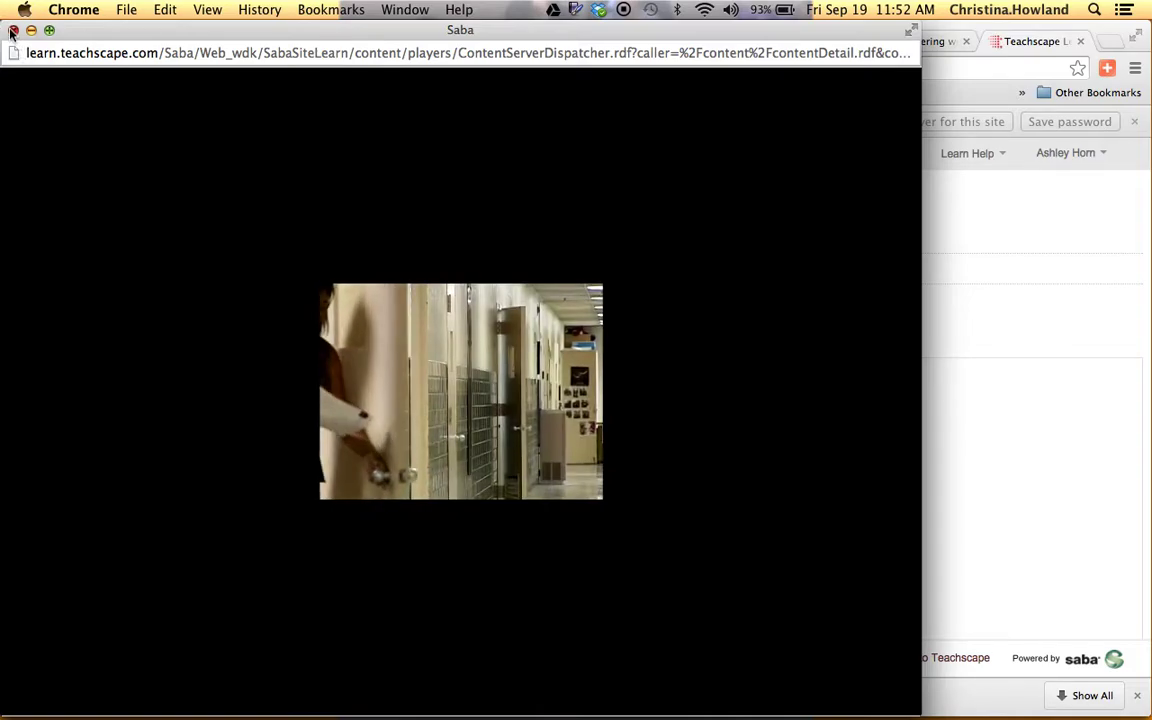
{"action": "left_click", "coordinate": [13, 30]}
Go back to the catalog and search the SLO Course Series offerings
{"action": "left_click", "coordinate": [298, 270]}
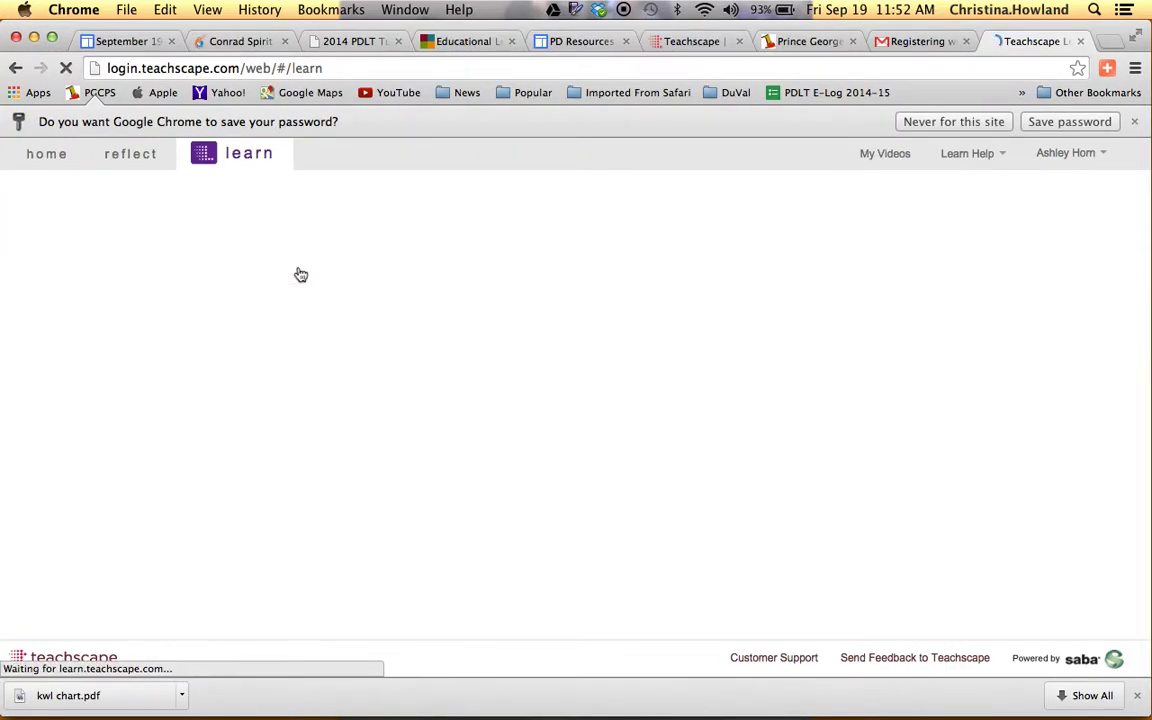
{"action": "left_click", "coordinate": [301, 457]}
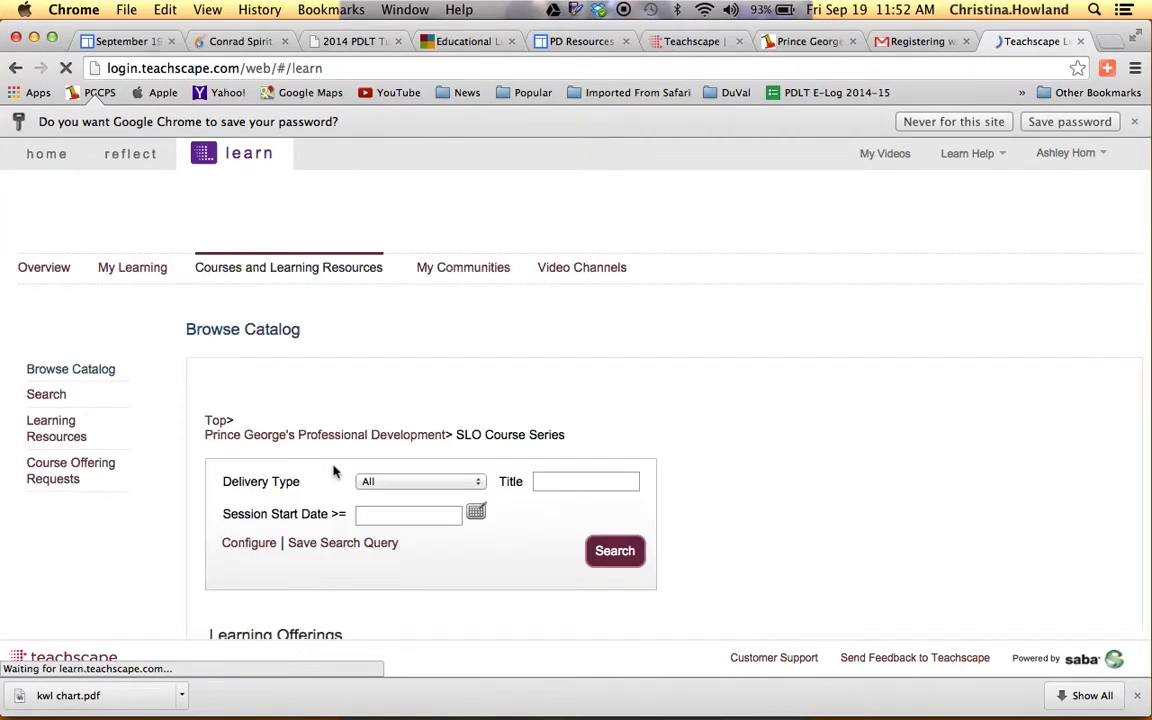
{"action": "left_click", "coordinate": [664, 551]}
{"action": "scroll", "coordinate": [663, 548], "scroll_direction": "down", "scroll_amount": 5}
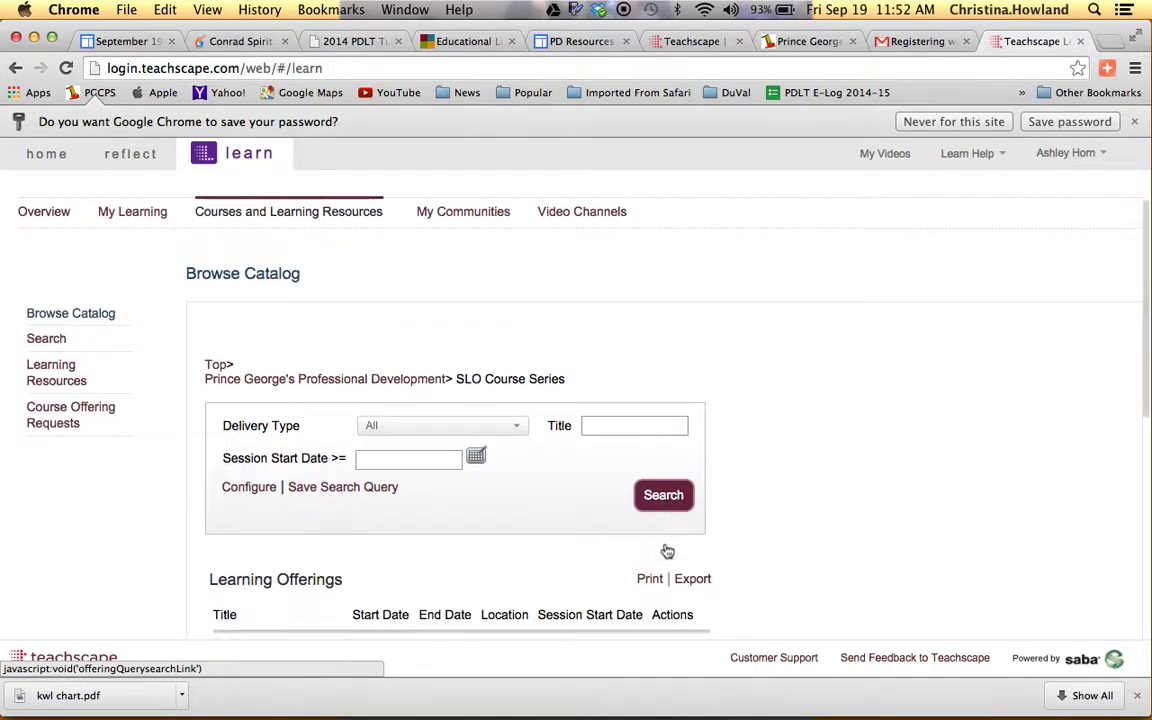
Register for SLO Course Series 3: Aligning Standards, close the popup and return to the catalog
{"action": "left_click", "coordinate": [671, 360]}
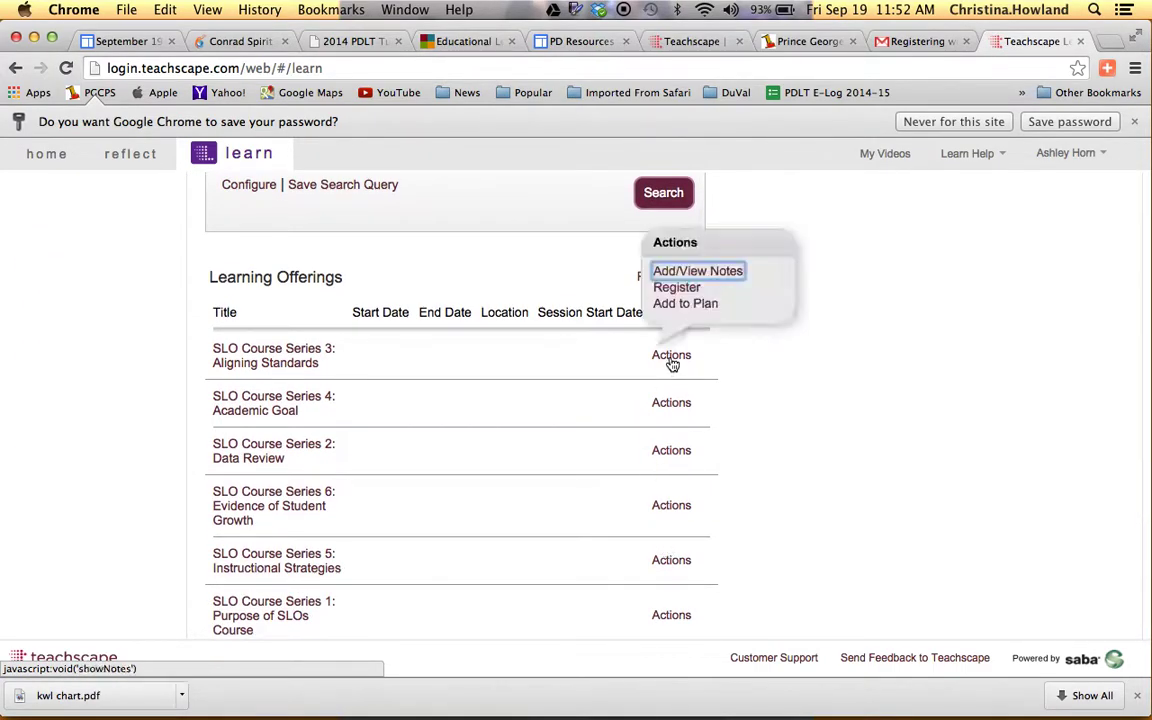
{"action": "left_click", "coordinate": [669, 289]}
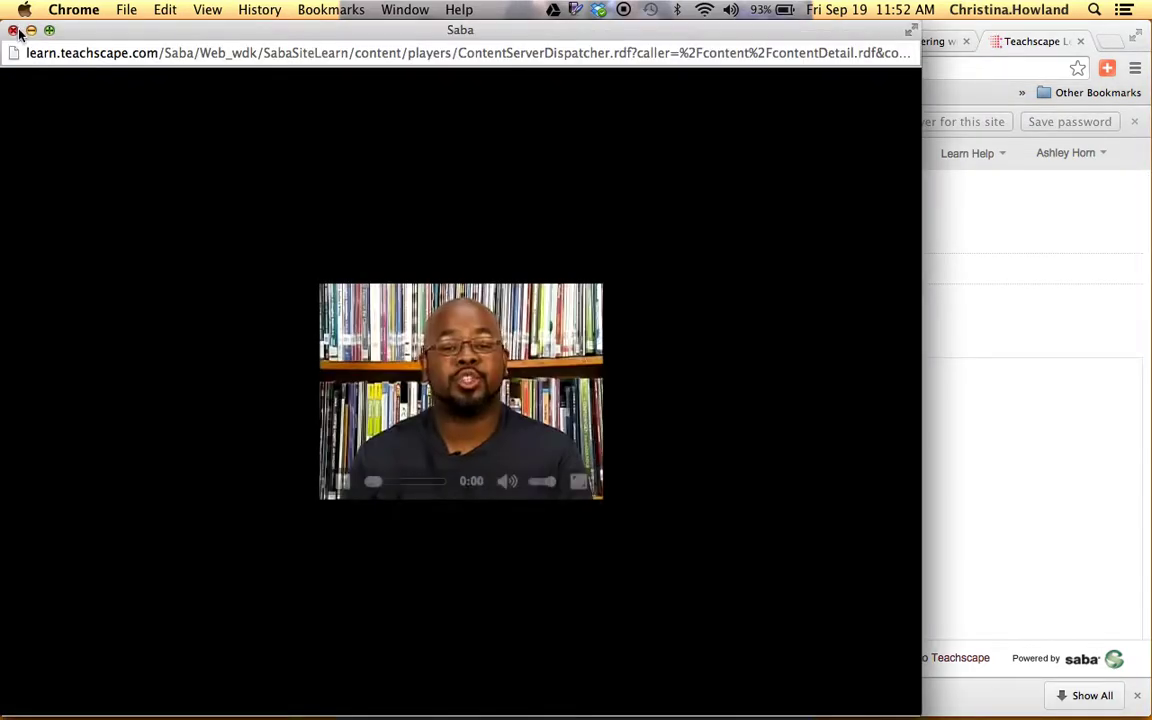
{"action": "left_click", "coordinate": [13, 31]}
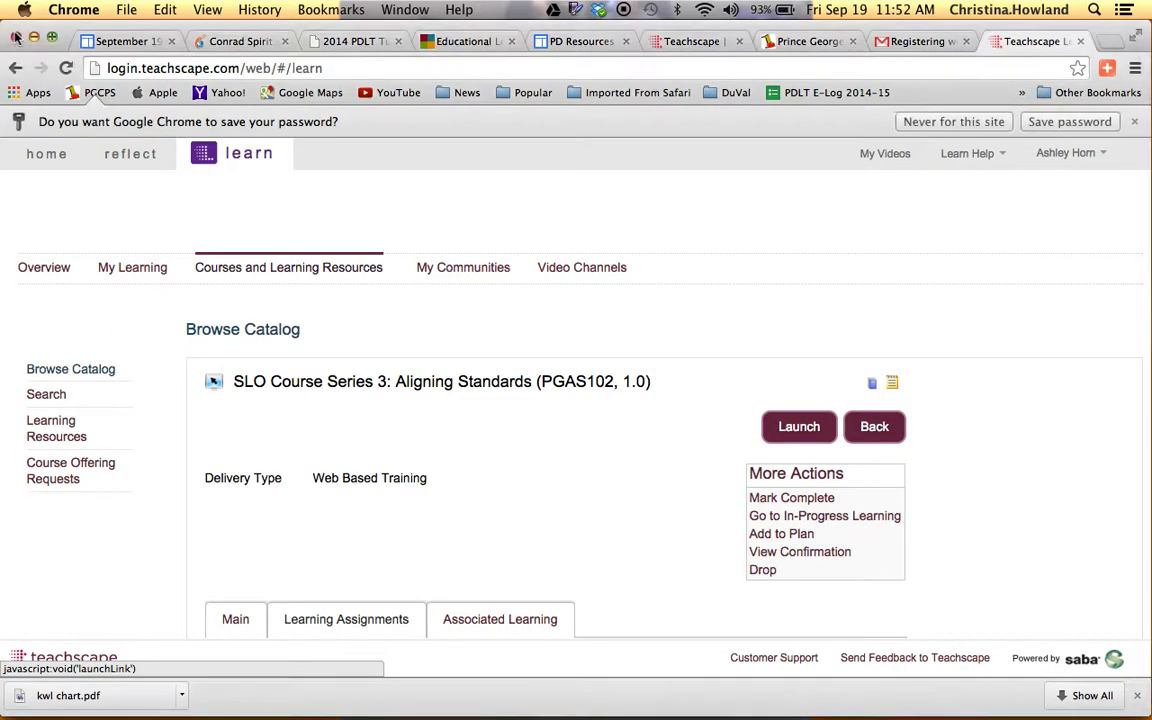
{"action": "left_click", "coordinate": [278, 265]}
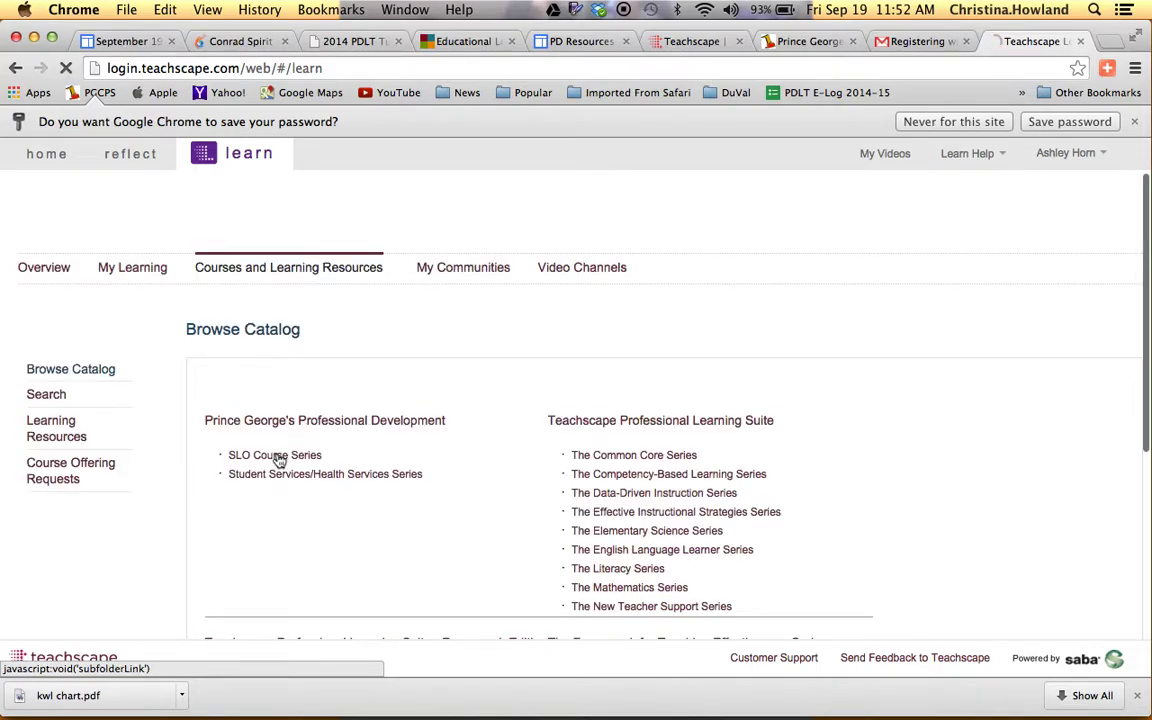
Open SLO Course Series and list its offerings
{"action": "left_click", "coordinate": [279, 455]}
{"action": "left_click", "coordinate": [675, 557]}
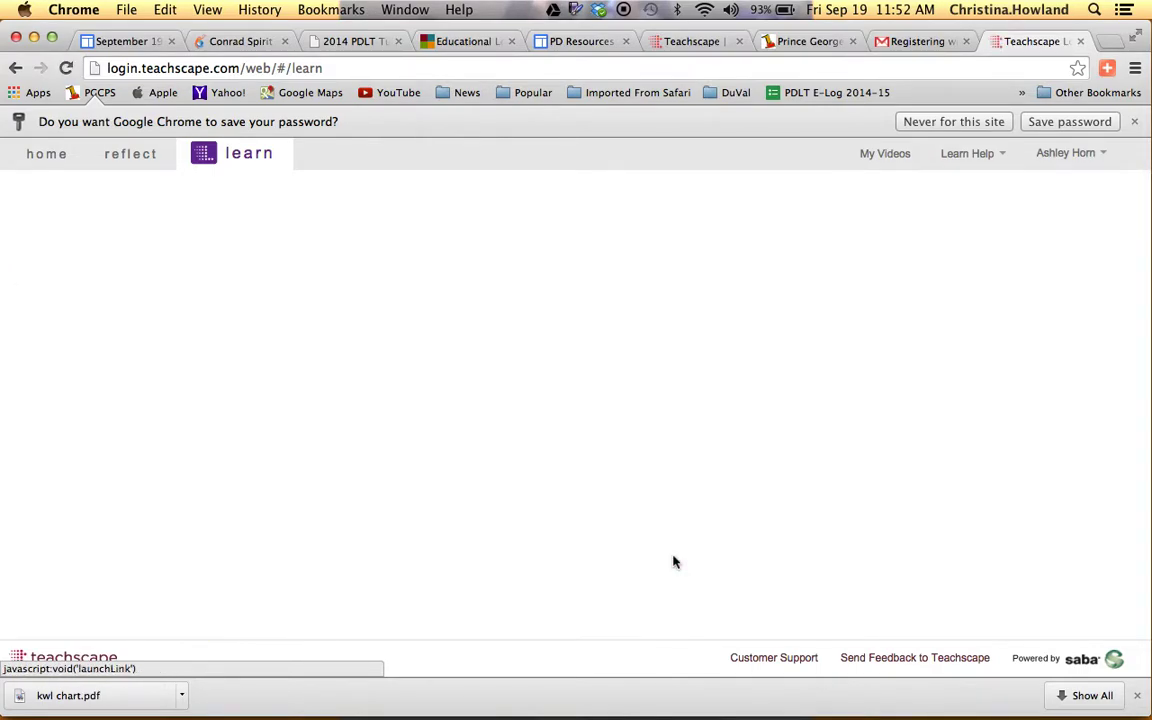
{"action": "scroll", "coordinate": [674, 561], "scroll_direction": "down", "scroll_amount": 2}
Register for SLO Course Series 4: Academic Goal (PGAG102) and reopen the SLO Course Series
{"action": "left_click", "coordinate": [673, 495]}
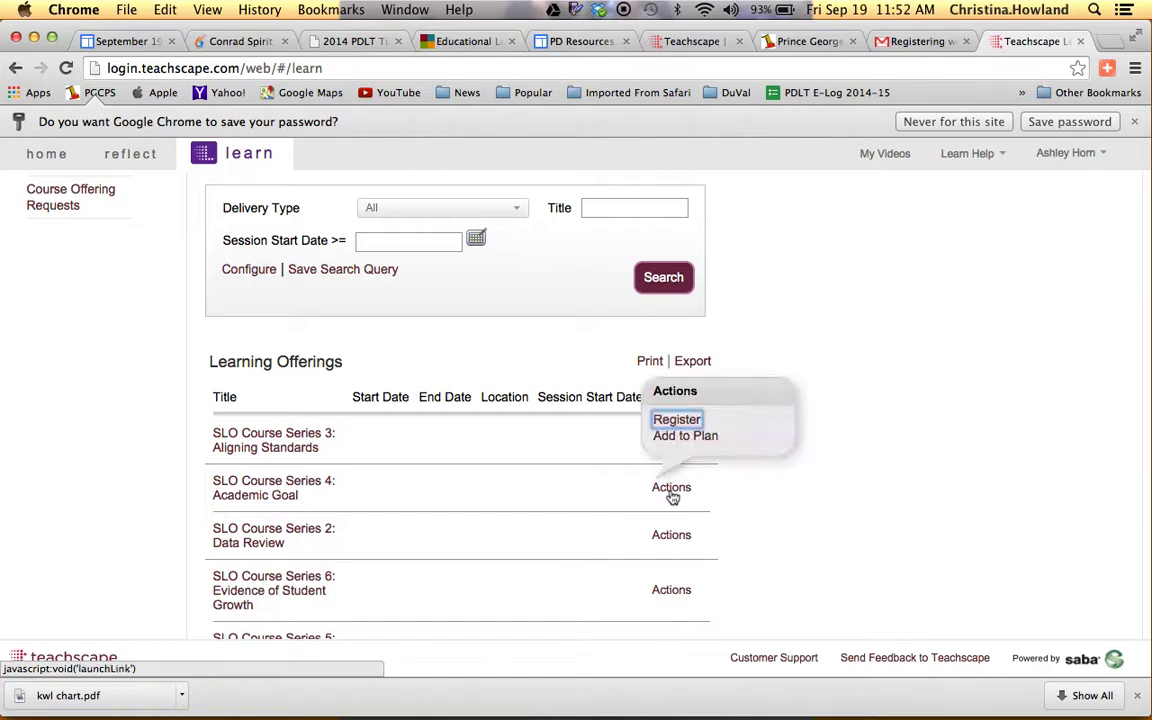
{"action": "left_click", "coordinate": [674, 420]}
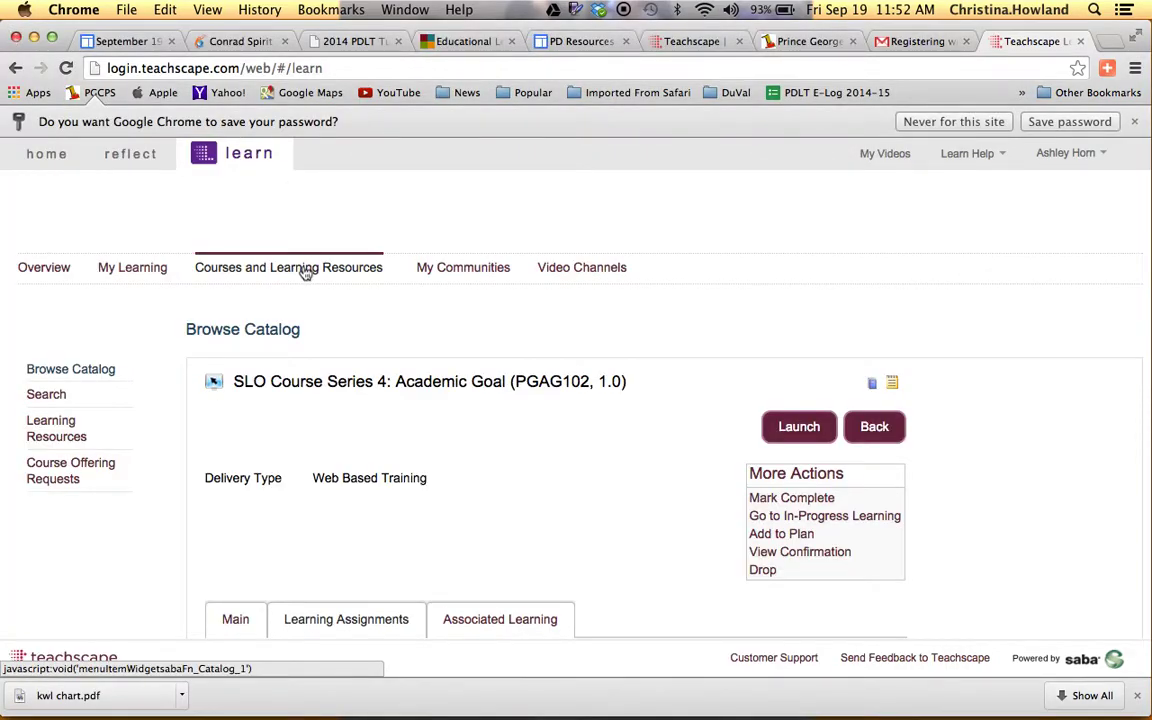
{"action": "left_click", "coordinate": [303, 269]}
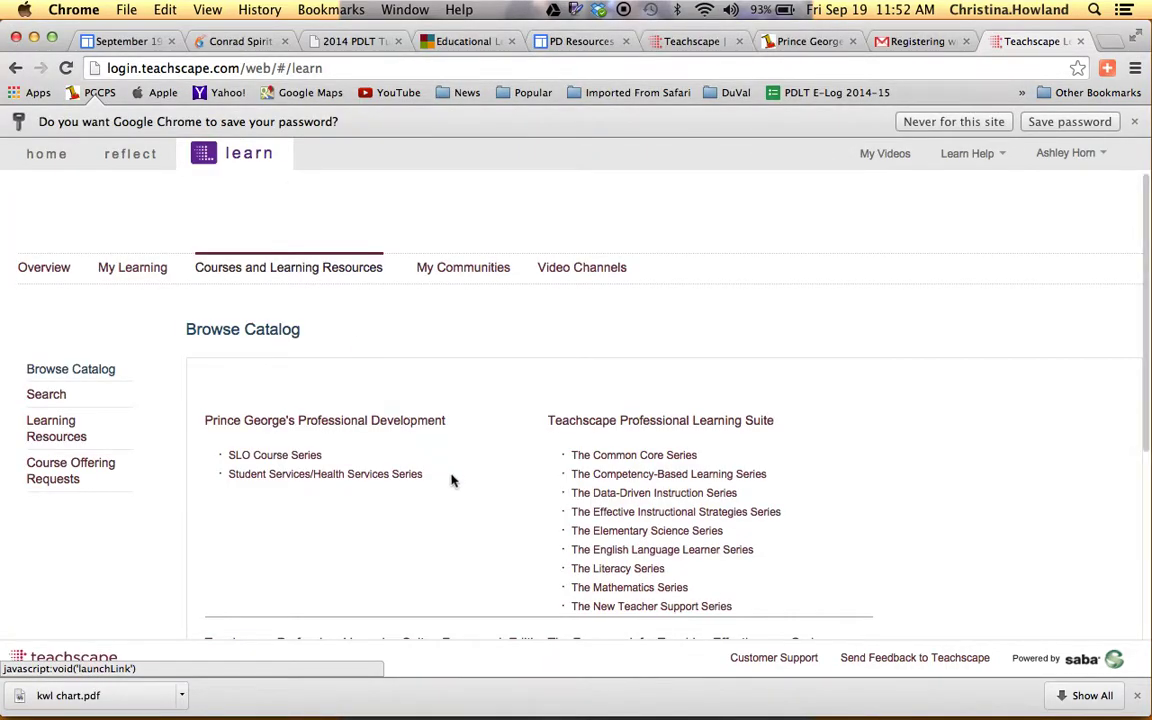
{"action": "left_click", "coordinate": [267, 457]}
Search the SLO Course Series to show its learning offerings
{"action": "scroll", "coordinate": [437, 497], "scroll_direction": "down", "scroll_amount": 3}
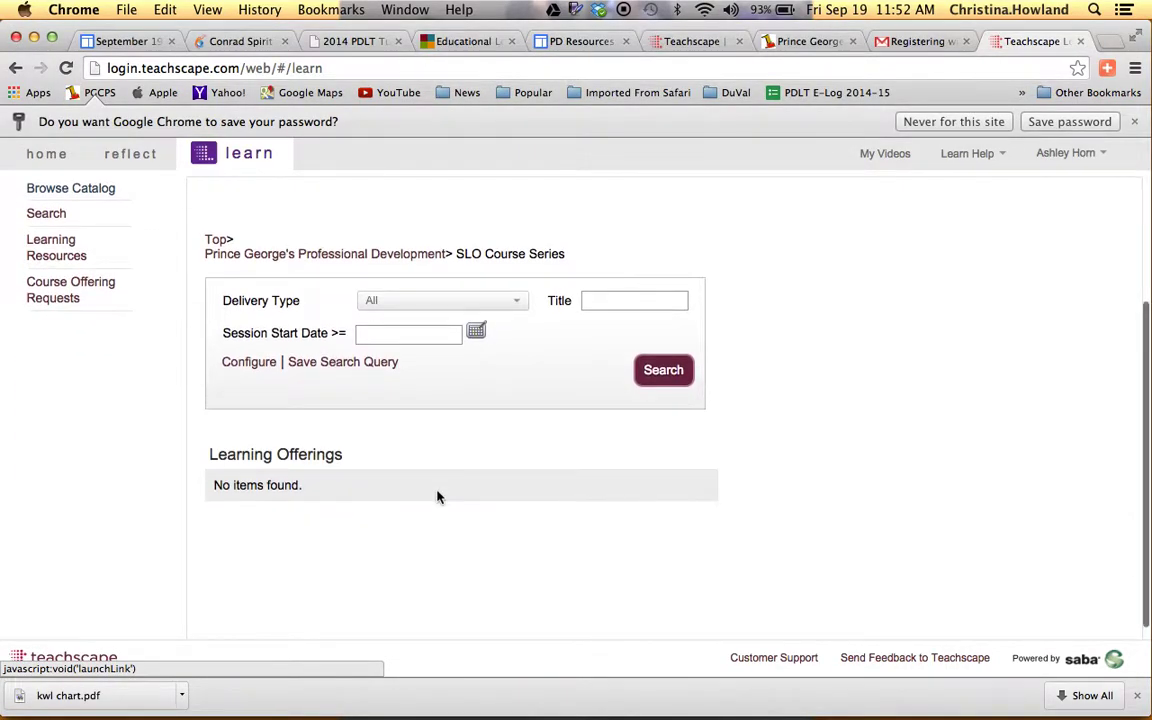
{"action": "left_click", "coordinate": [670, 368]}
{"action": "scroll", "coordinate": [437, 545], "scroll_direction": "down", "scroll_amount": 5}
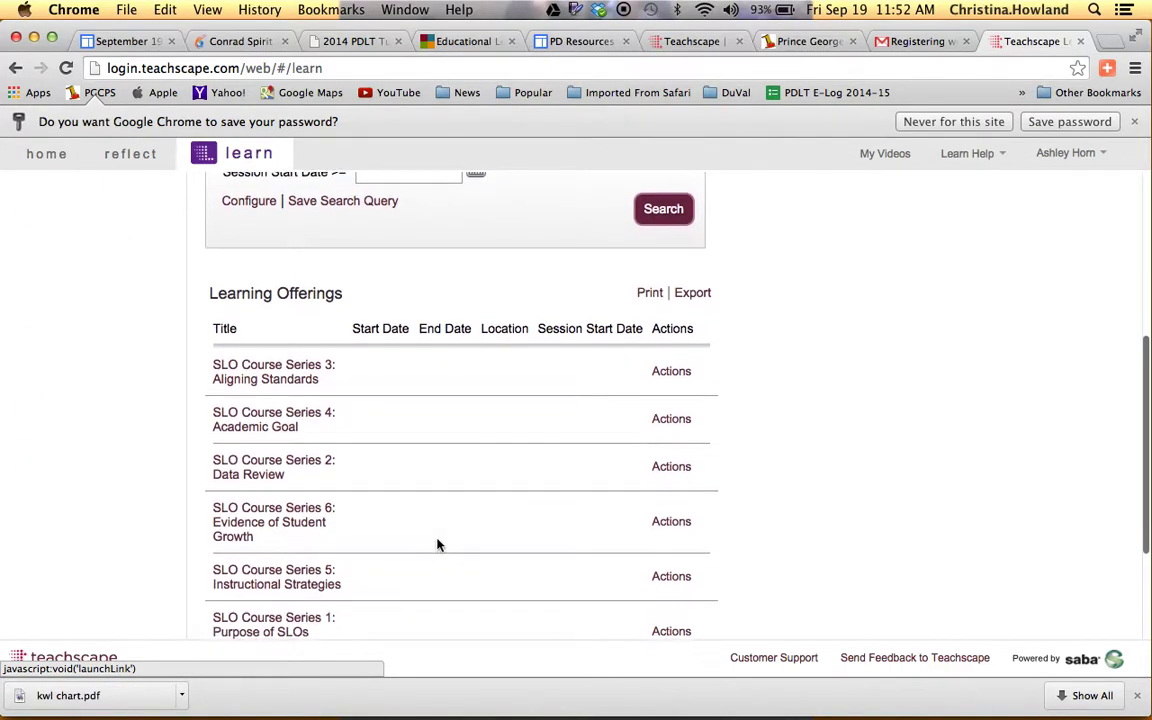
Register for SLO Course Series 5: Instructional Strategies and return to the SLO Course Series page
{"action": "left_click", "coordinate": [671, 582]}
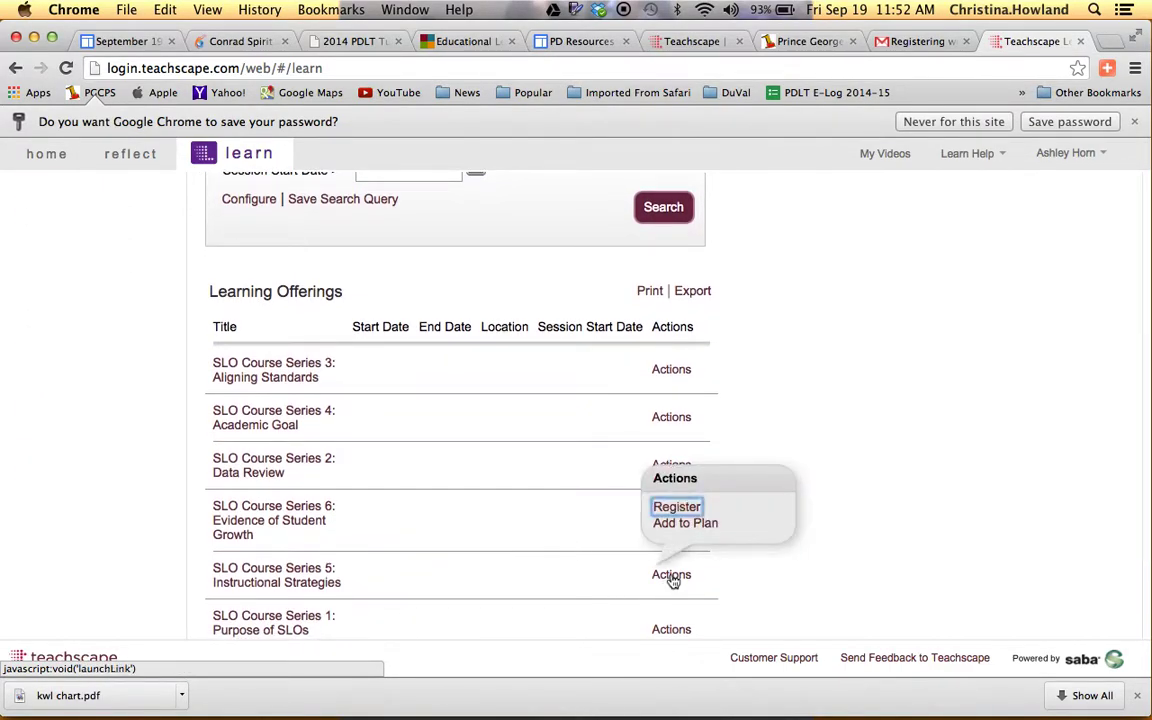
{"action": "left_click", "coordinate": [684, 509]}
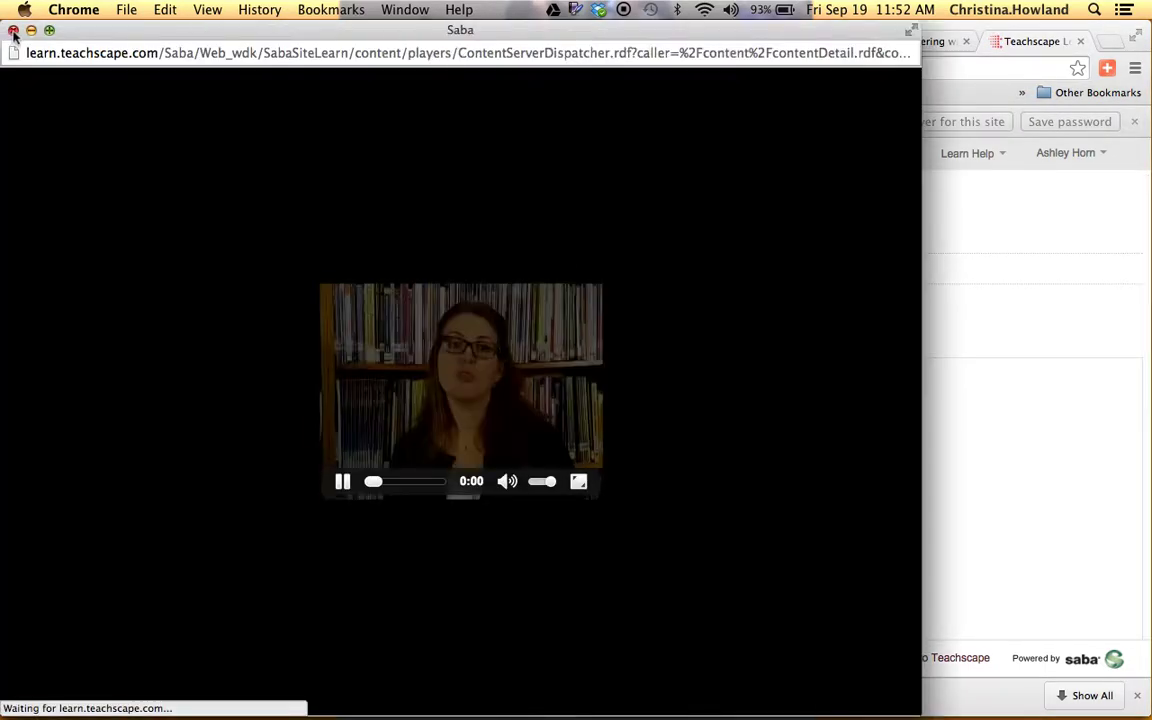
{"action": "left_click", "coordinate": [11, 32]}
{"action": "left_click", "coordinate": [262, 268]}
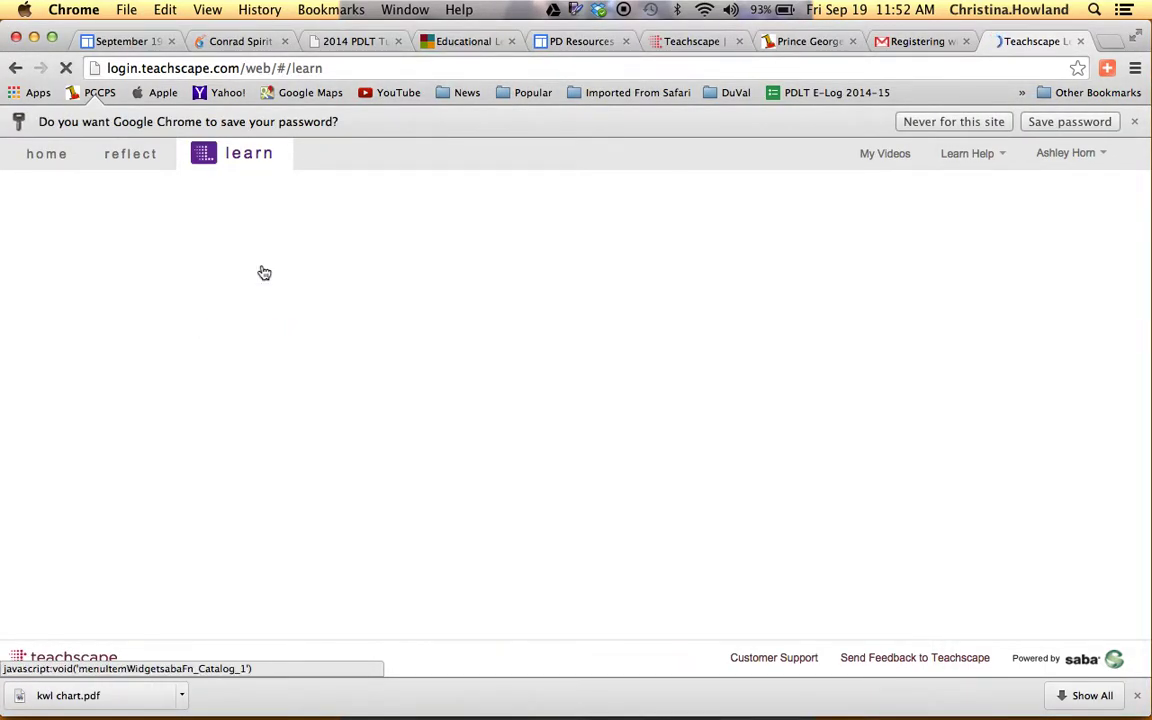
{"action": "left_click", "coordinate": [313, 456]}
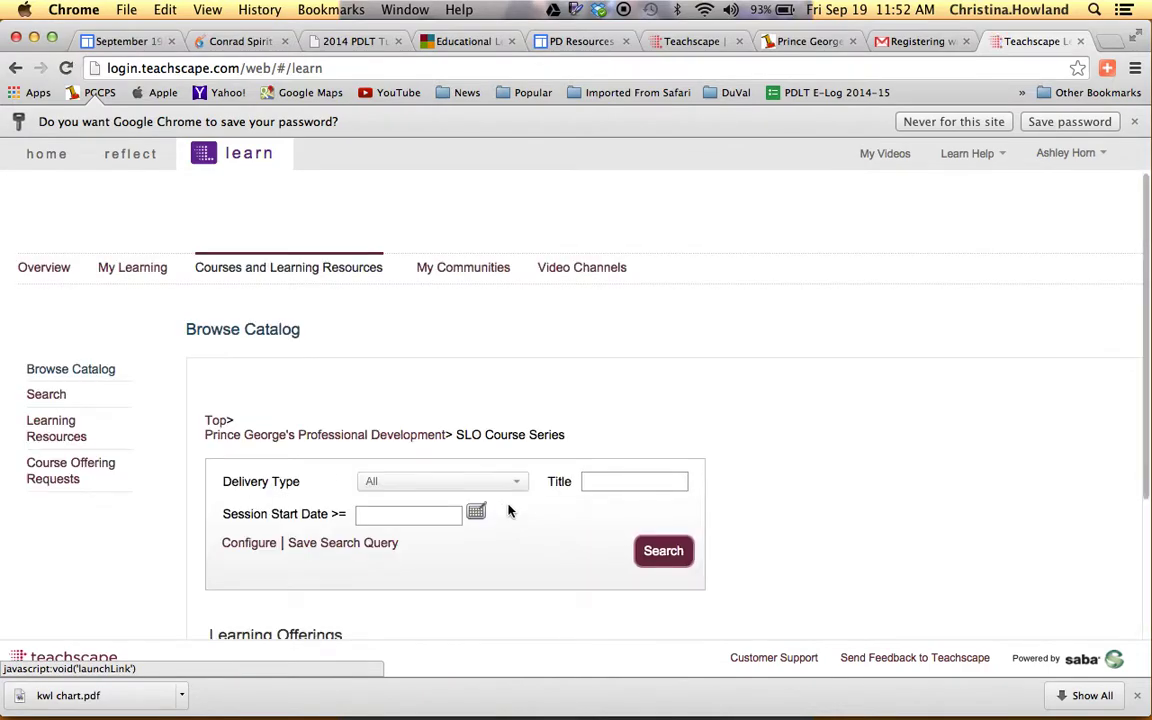
List every course in the SLO Course Series
{"action": "scroll", "coordinate": [507, 509], "scroll_direction": "down", "scroll_amount": 3}
{"action": "left_click", "coordinate": [663, 362]}
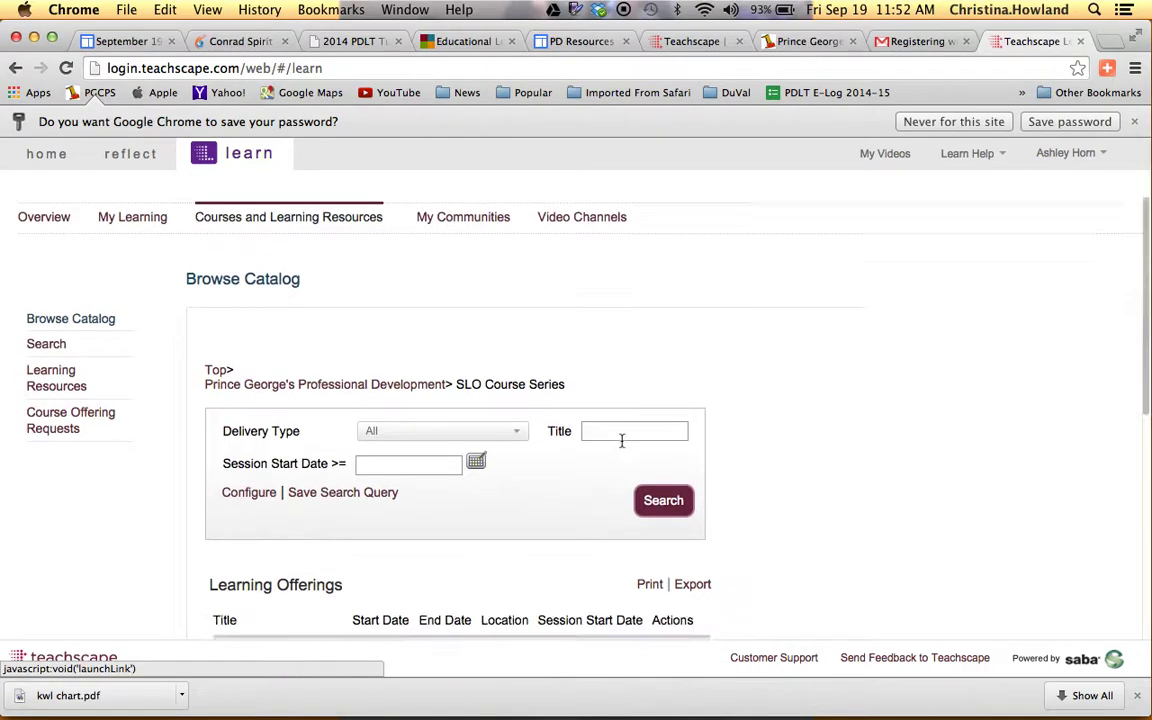
{"action": "scroll", "coordinate": [622, 446], "scroll_direction": "down", "scroll_amount": 5}
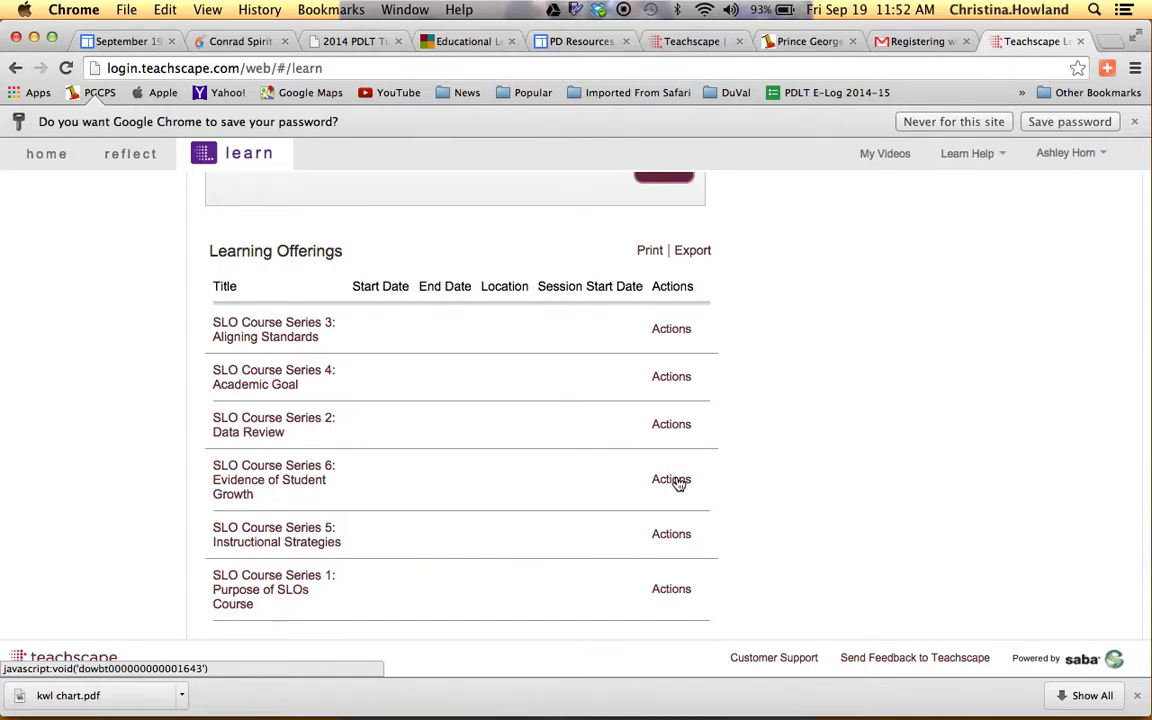
Register for SLO Course Series 6: Evidence of Student Growth and go to in-progress learning
{"action": "left_click", "coordinate": [673, 478]}
{"action": "left_click", "coordinate": [677, 412]}
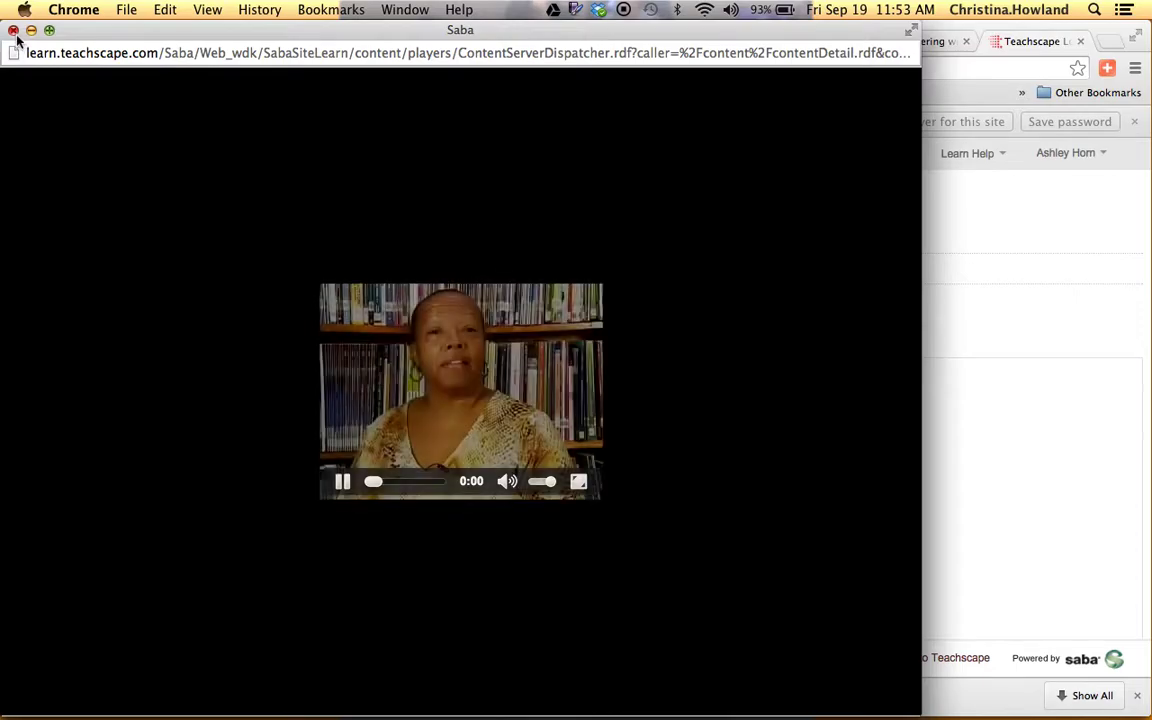
{"action": "left_click", "coordinate": [14, 31]}
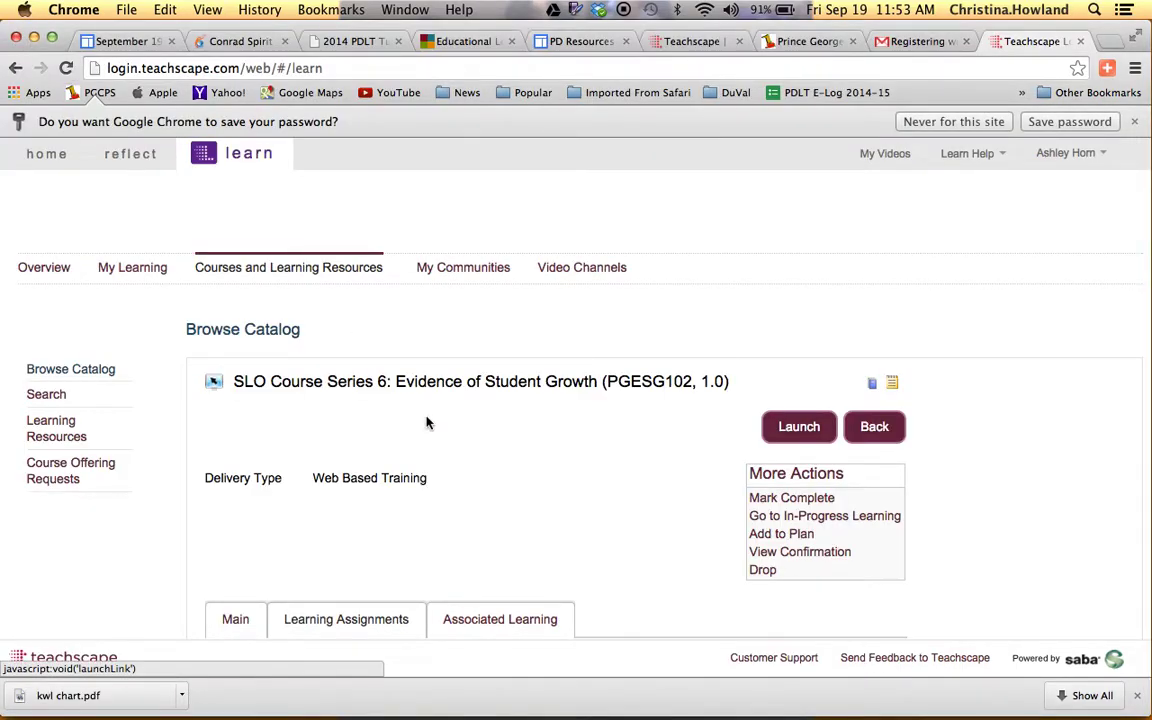
{"action": "left_click", "coordinate": [143, 273]}
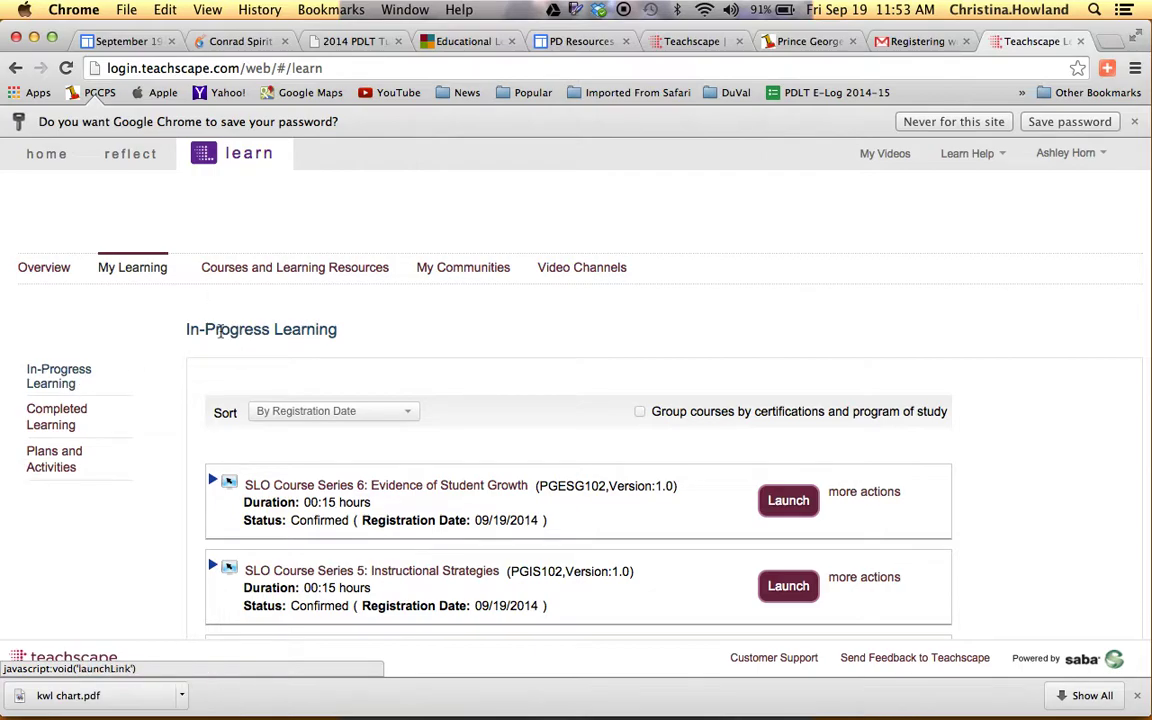
Scroll through In-Progress Learning, showing Series 6 through 2 Confirmed on 09/19/2014
{"action": "scroll", "coordinate": [440, 420], "scroll_direction": "down", "scroll_amount": 10}
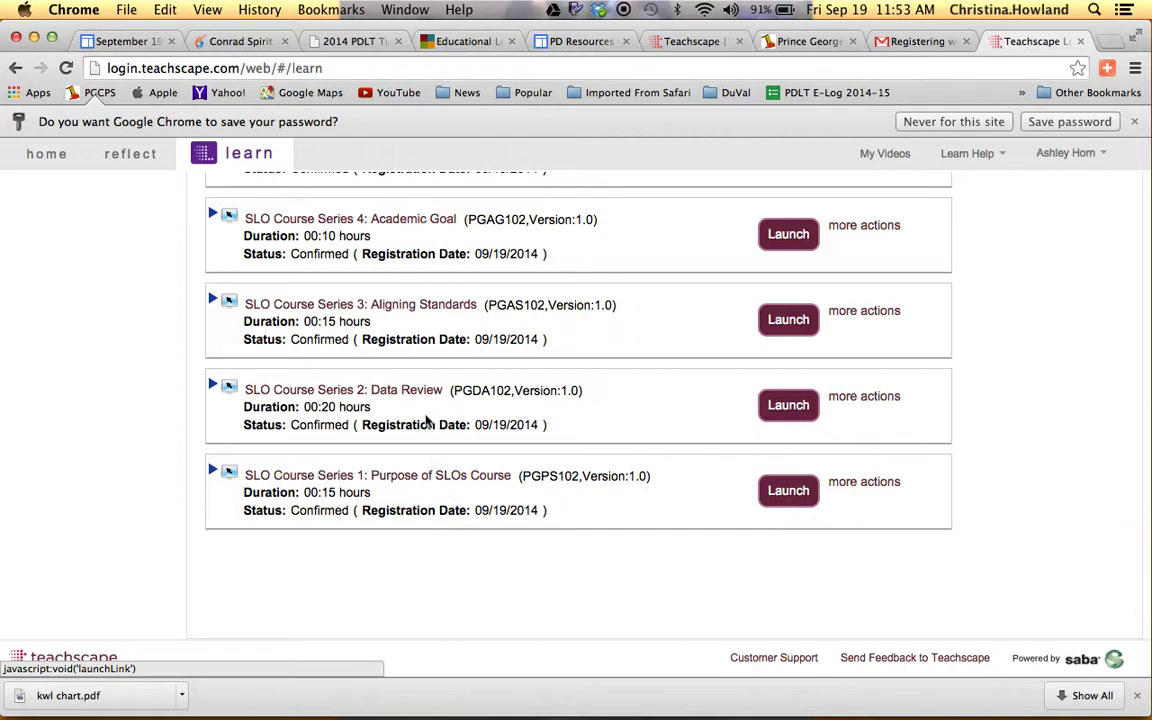
{"action": "scroll", "coordinate": [381, 217], "scroll_direction": "up", "scroll_amount": 3}
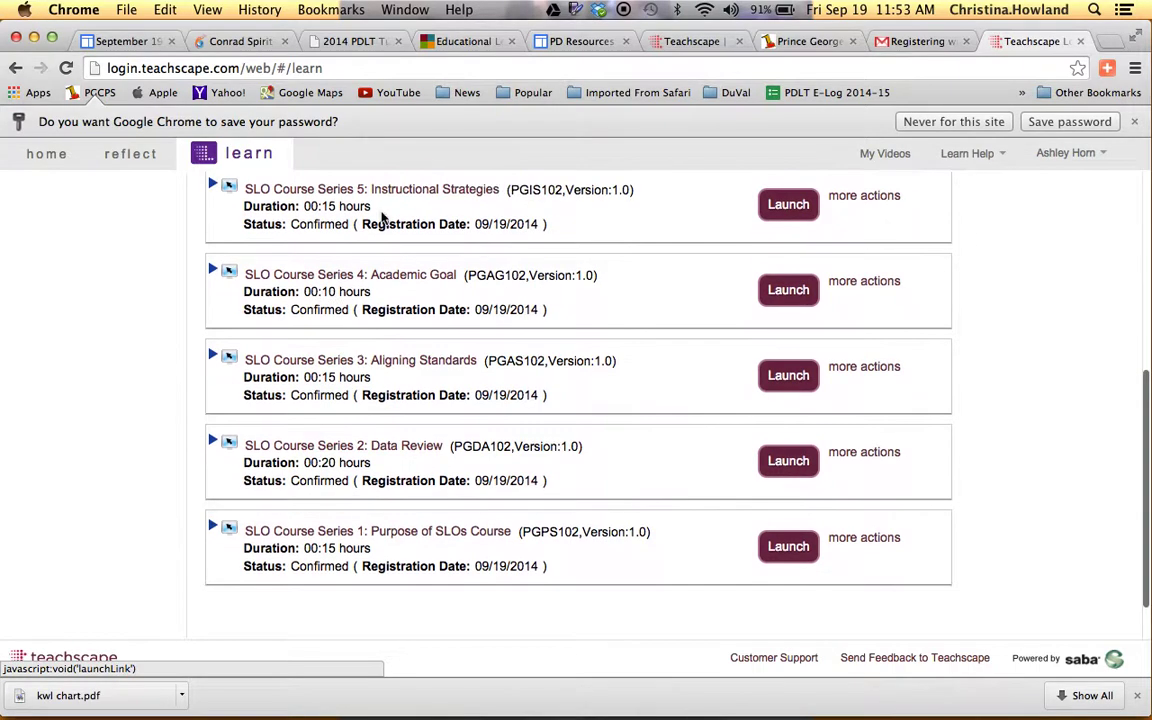
{"action": "scroll", "coordinate": [381, 217], "scroll_direction": "up", "scroll_amount": 3}
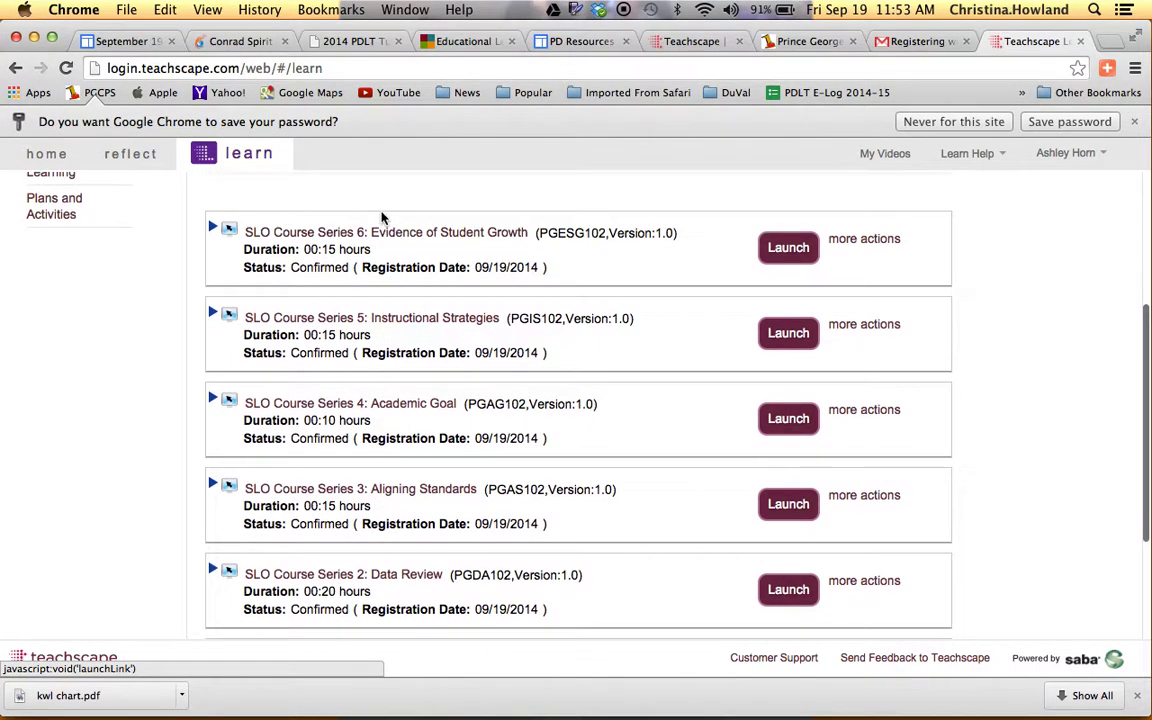
Launch SLO Course Series 2: Data Review and start its Data Analysis Assessment
{"action": "left_click", "coordinate": [782, 592]}
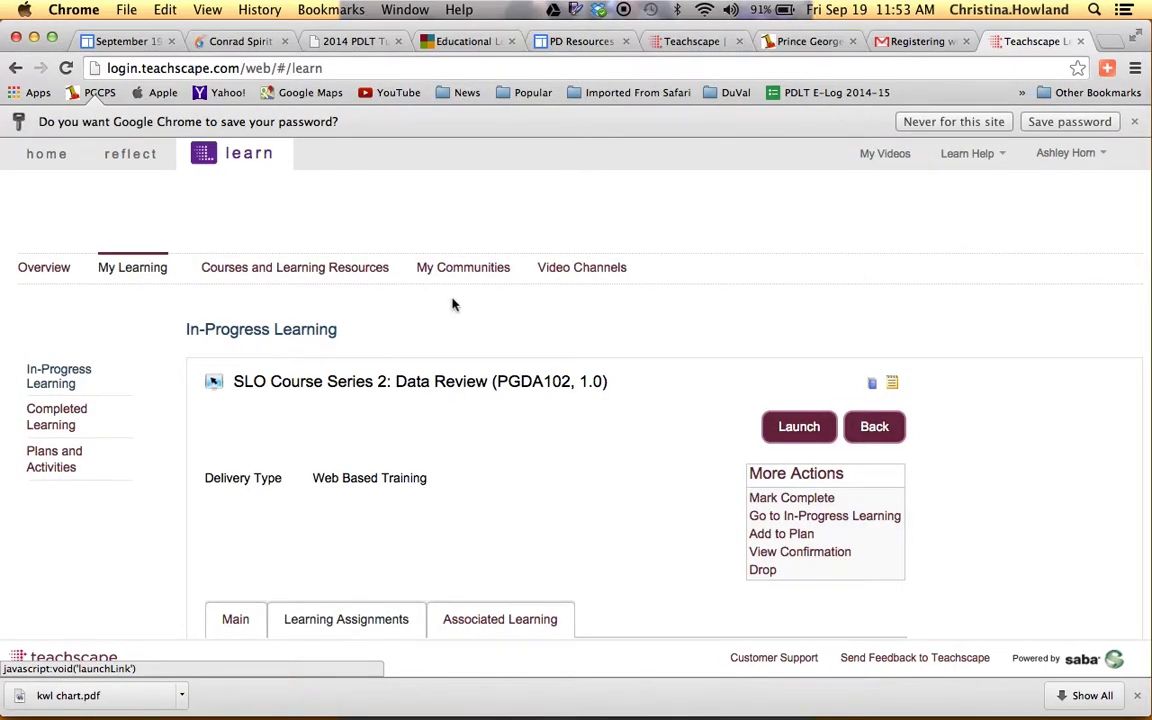
{"action": "scroll", "coordinate": [452, 303], "scroll_direction": "down", "scroll_amount": 10}
{"action": "scroll", "coordinate": [452, 303], "scroll_direction": "down", "scroll_amount": 1}
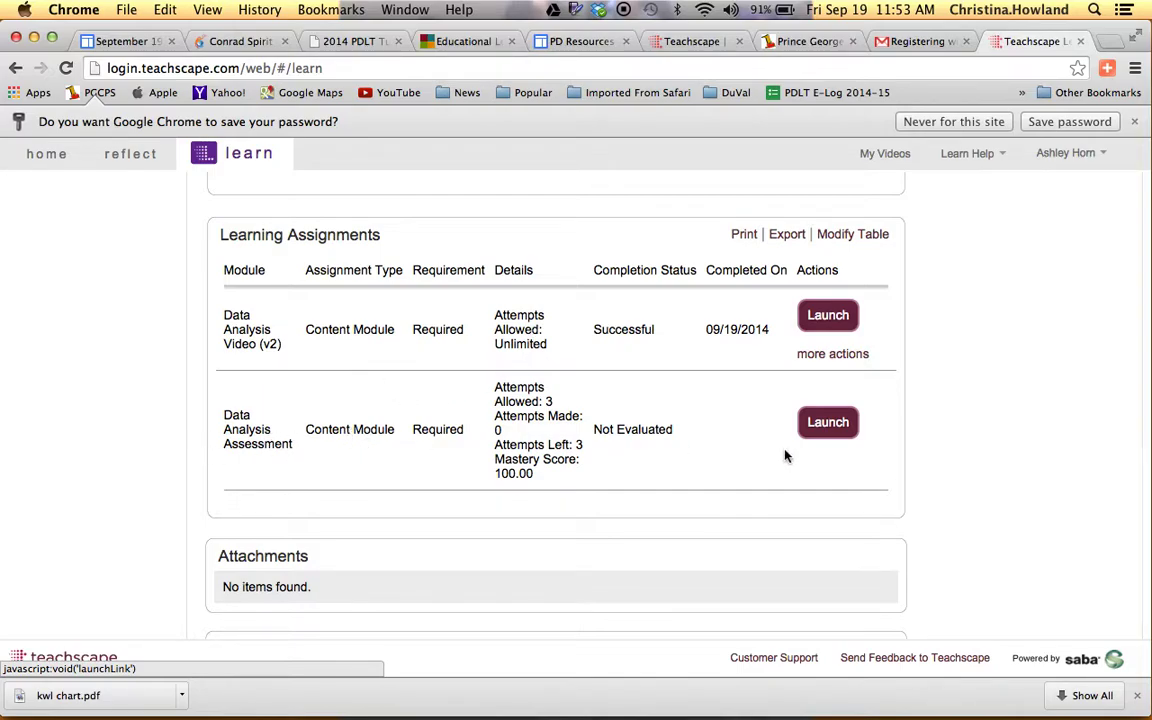
{"action": "left_click", "coordinate": [830, 424]}
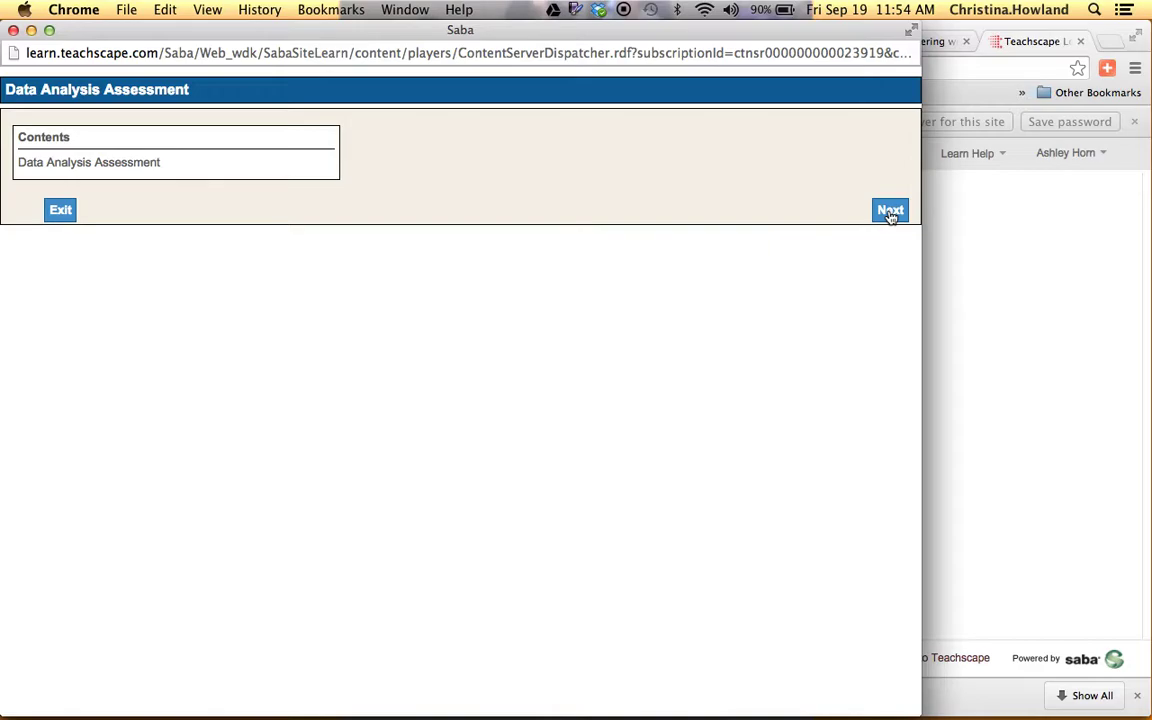
{"action": "left_click", "coordinate": [58, 210]}
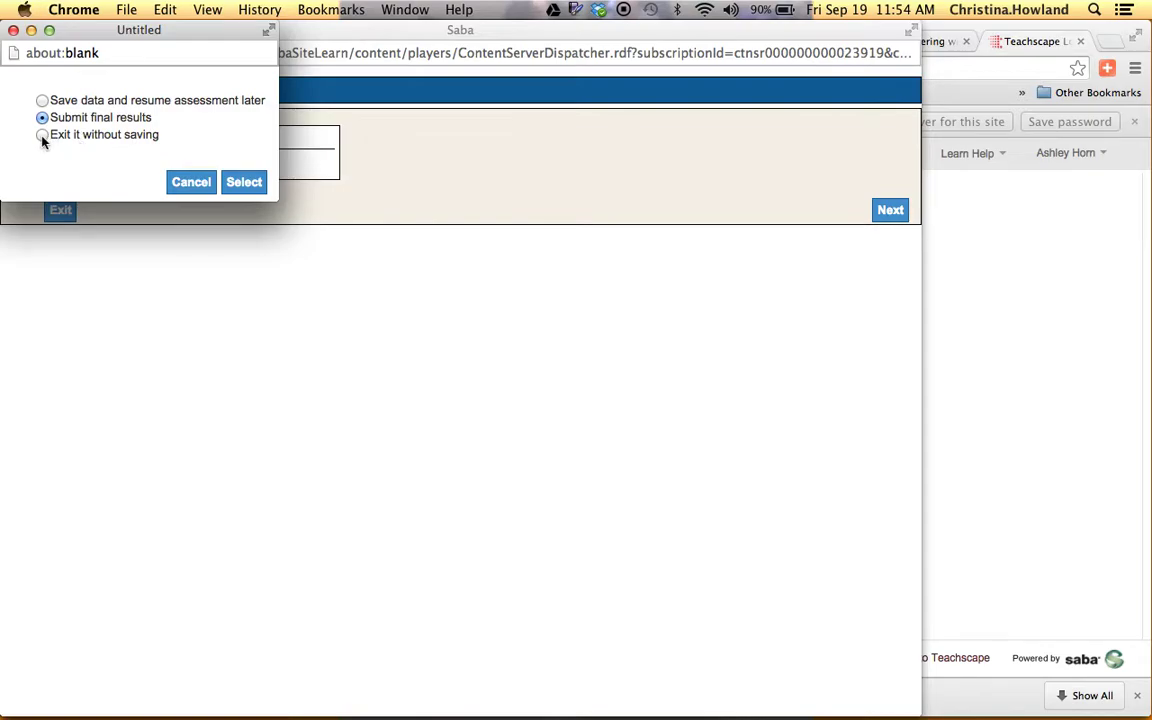
{"action": "left_click", "coordinate": [42, 100]}
{"action": "left_click", "coordinate": [243, 184]}
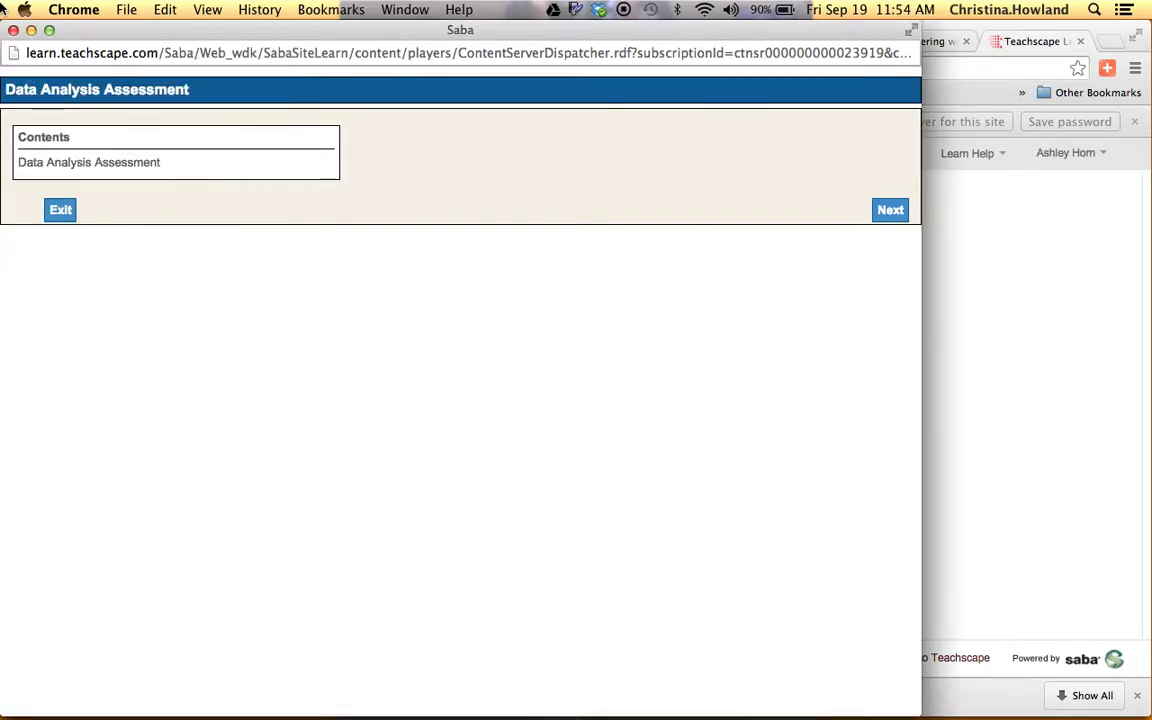
{"action": "left_click", "coordinate": [13, 30]}
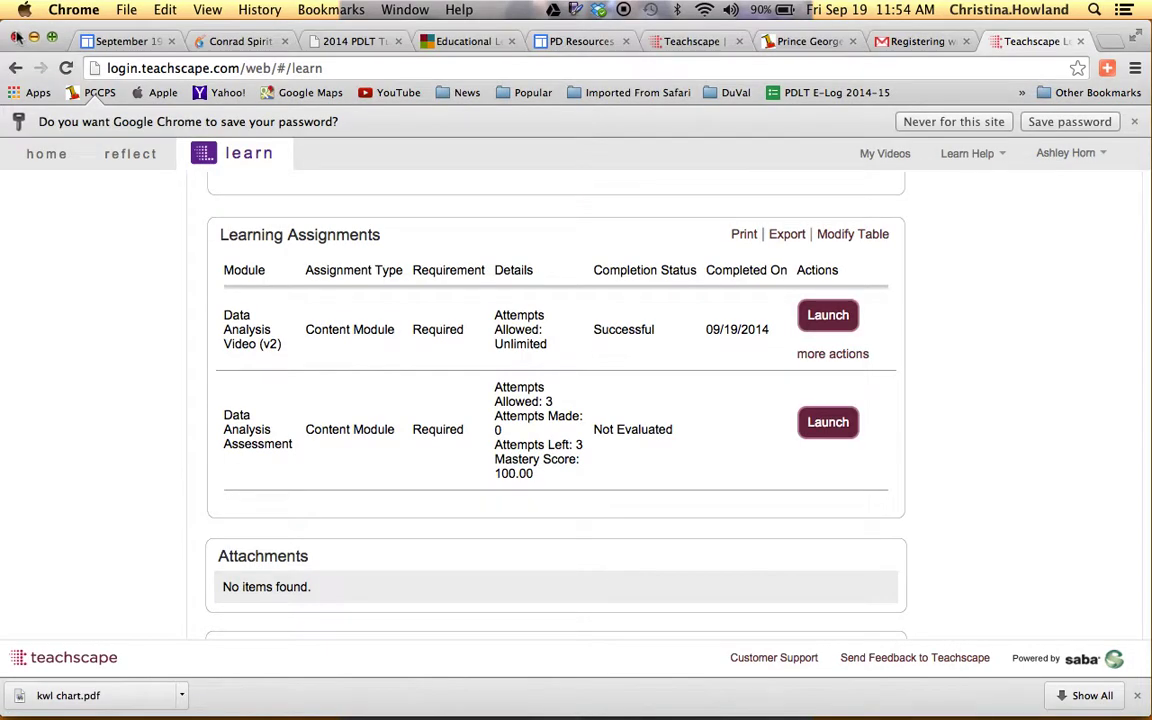
Show Completed Learning, where Completed Courses lists no items for 06/21/2014–09/19/2014
{"action": "scroll", "coordinate": [437, 411], "scroll_direction": "up", "scroll_amount": 10}
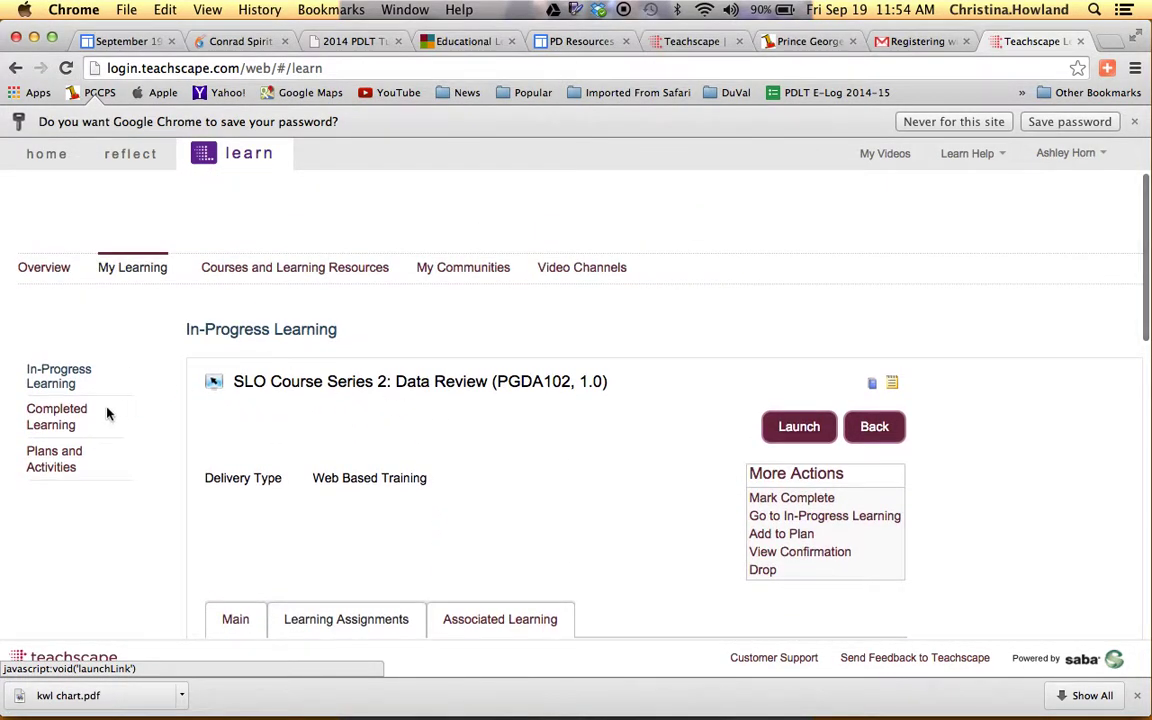
{"action": "left_click", "coordinate": [50, 432]}
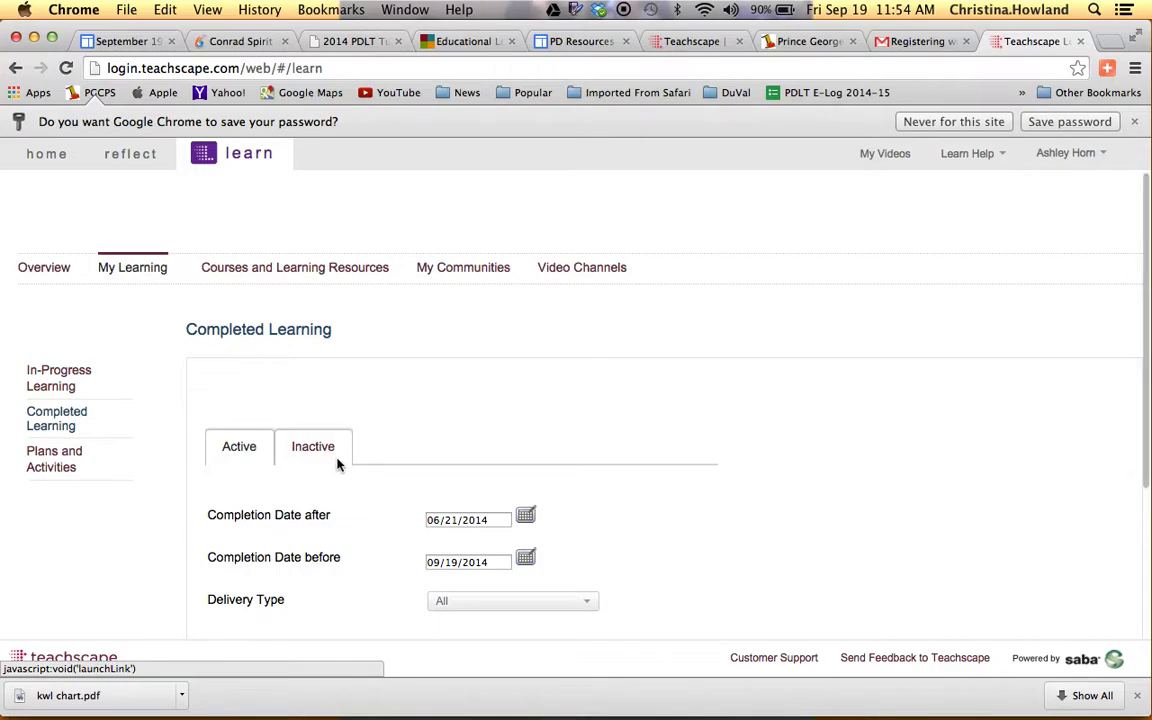
{"action": "scroll", "coordinate": [337, 463], "scroll_direction": "down", "scroll_amount": 5}
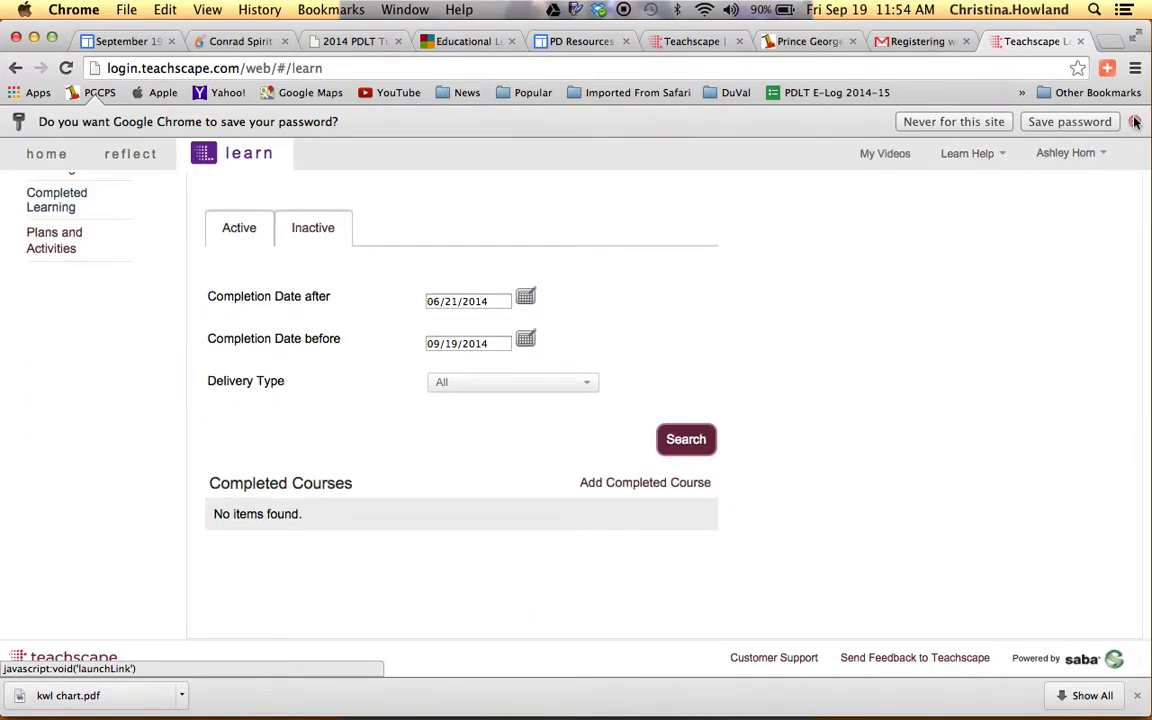
Log out, log back in with the autofilled other account, and go to Teachscape Learn
{"action": "left_click", "coordinate": [1075, 159]}
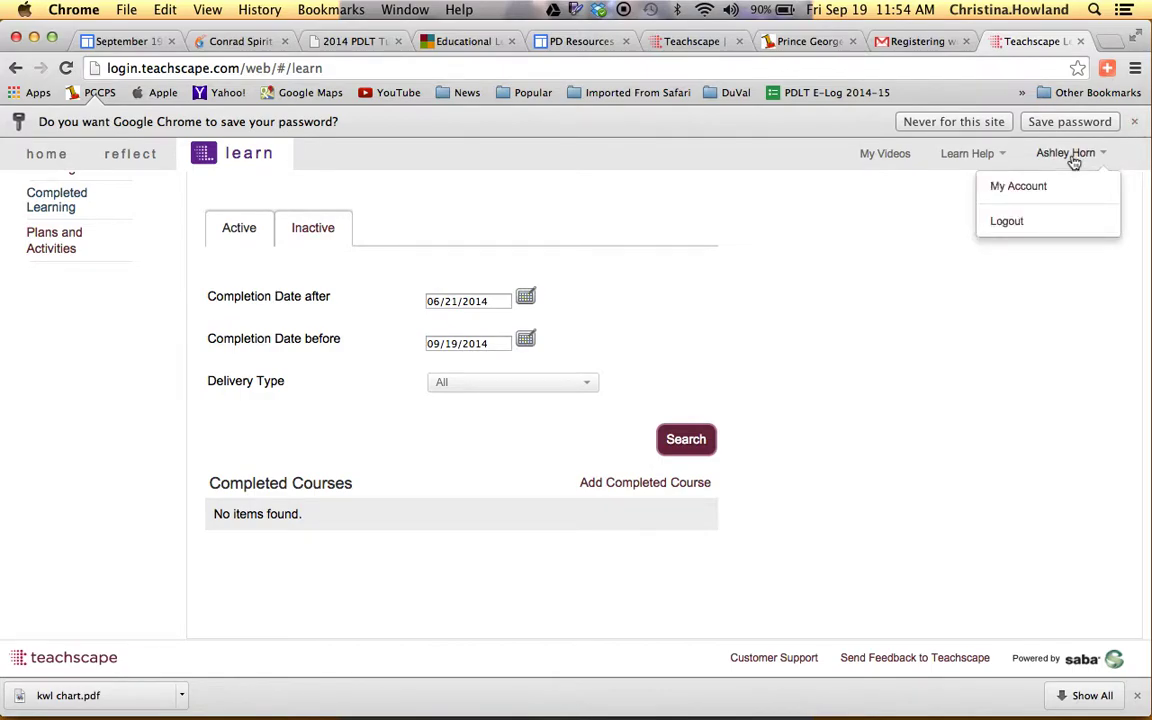
{"action": "left_click", "coordinate": [1008, 223]}
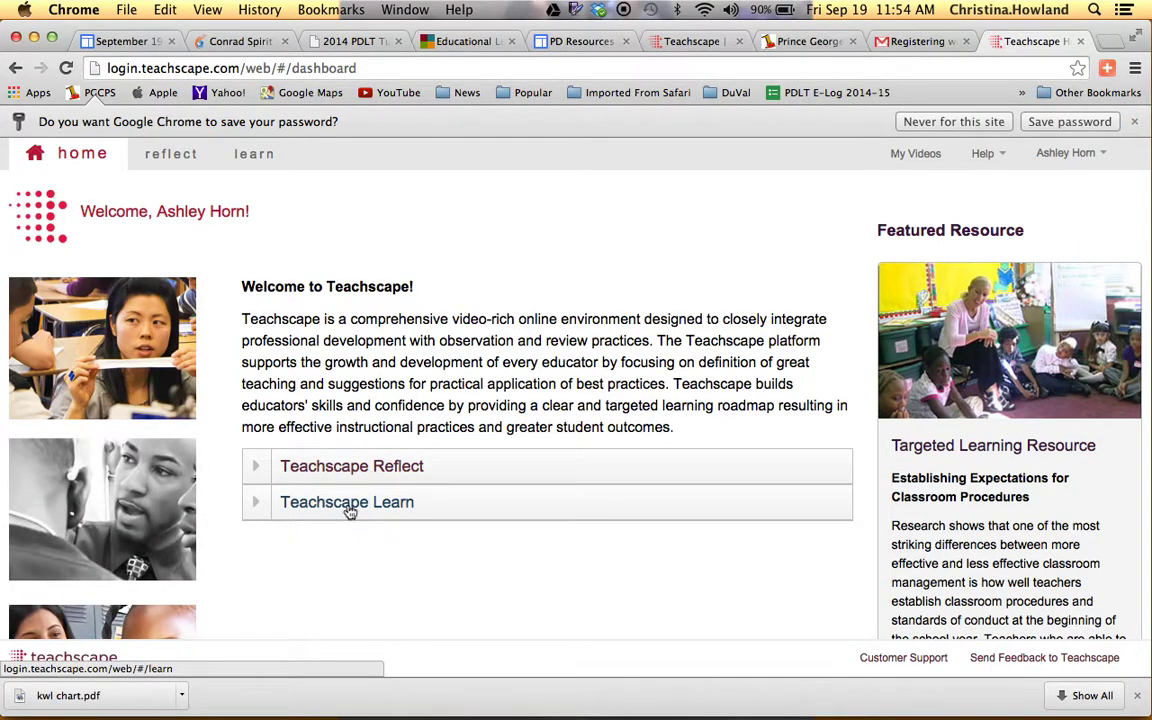
{"action": "left_click", "coordinate": [1085, 155]}
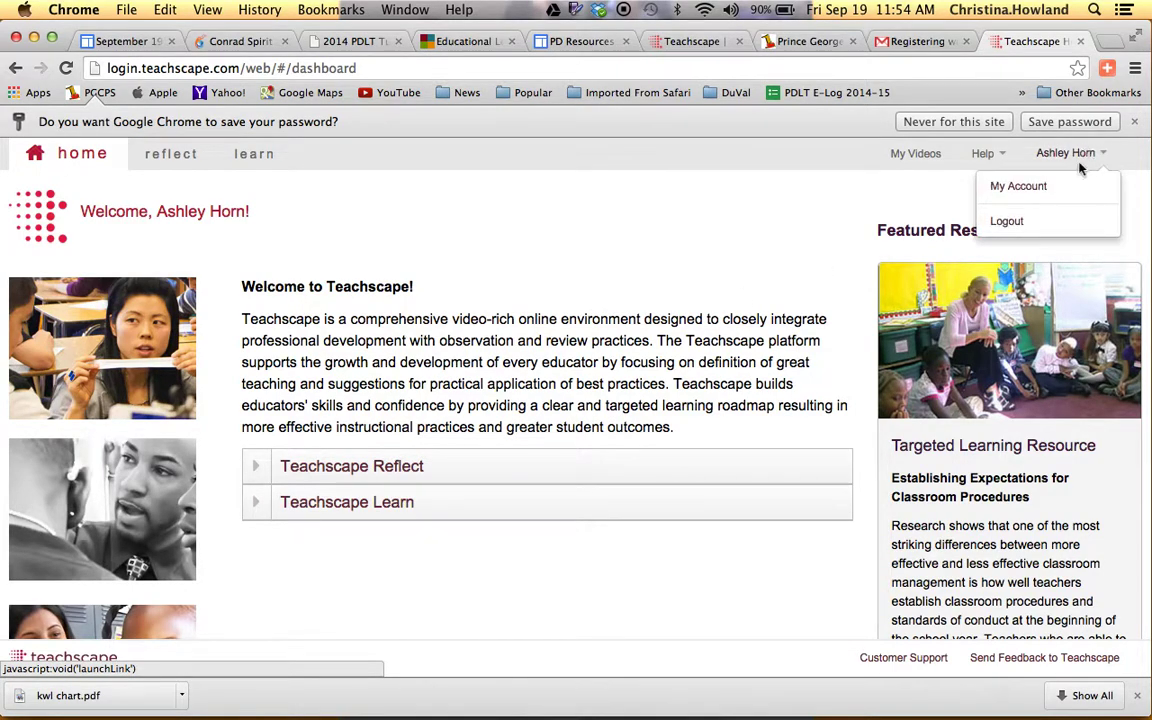
{"action": "left_click", "coordinate": [998, 223]}
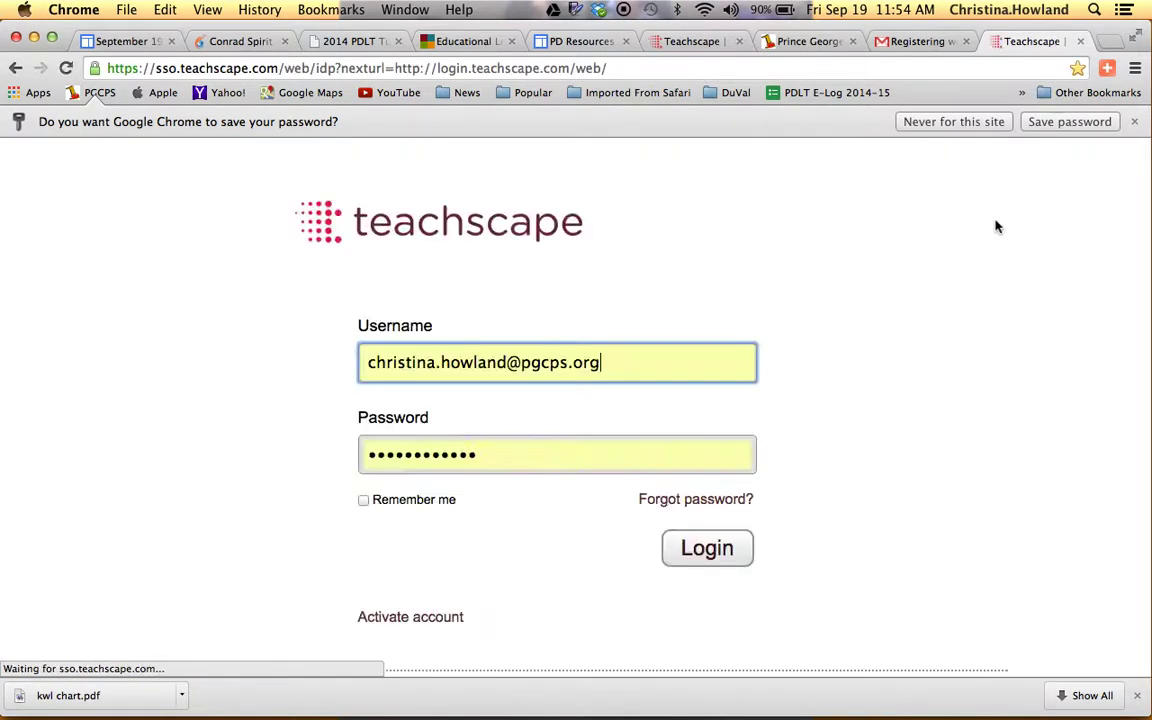
{"action": "left_click", "coordinate": [710, 548]}
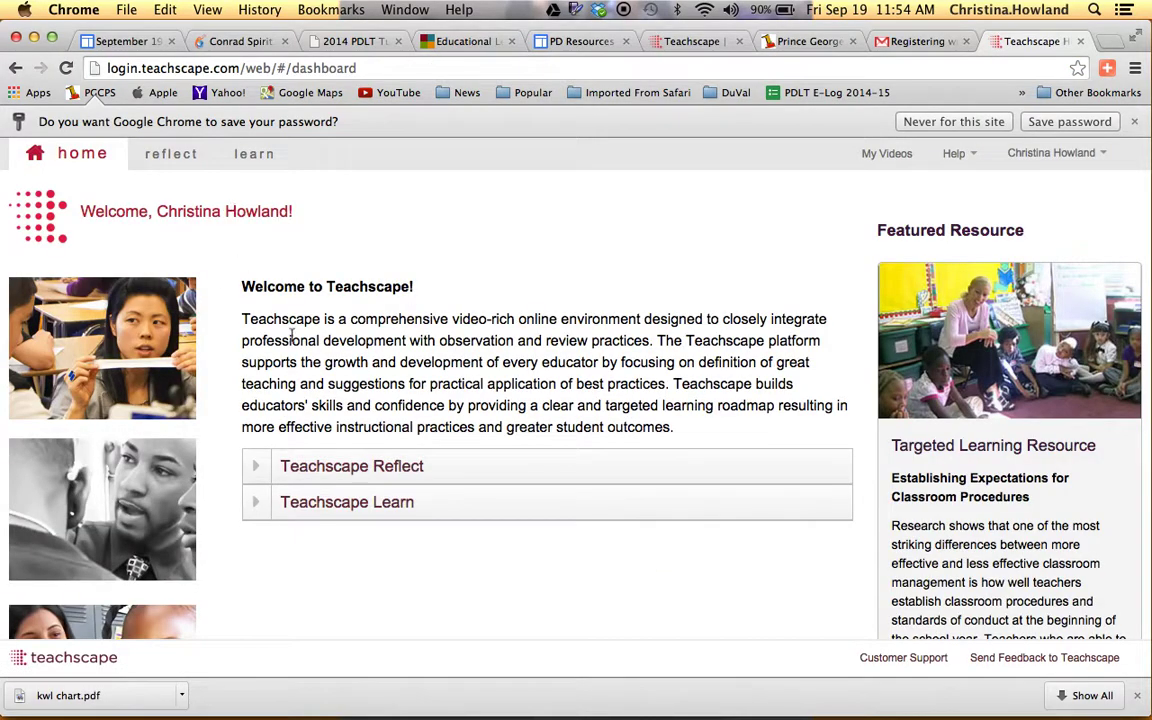
{"action": "left_click", "coordinate": [342, 504]}
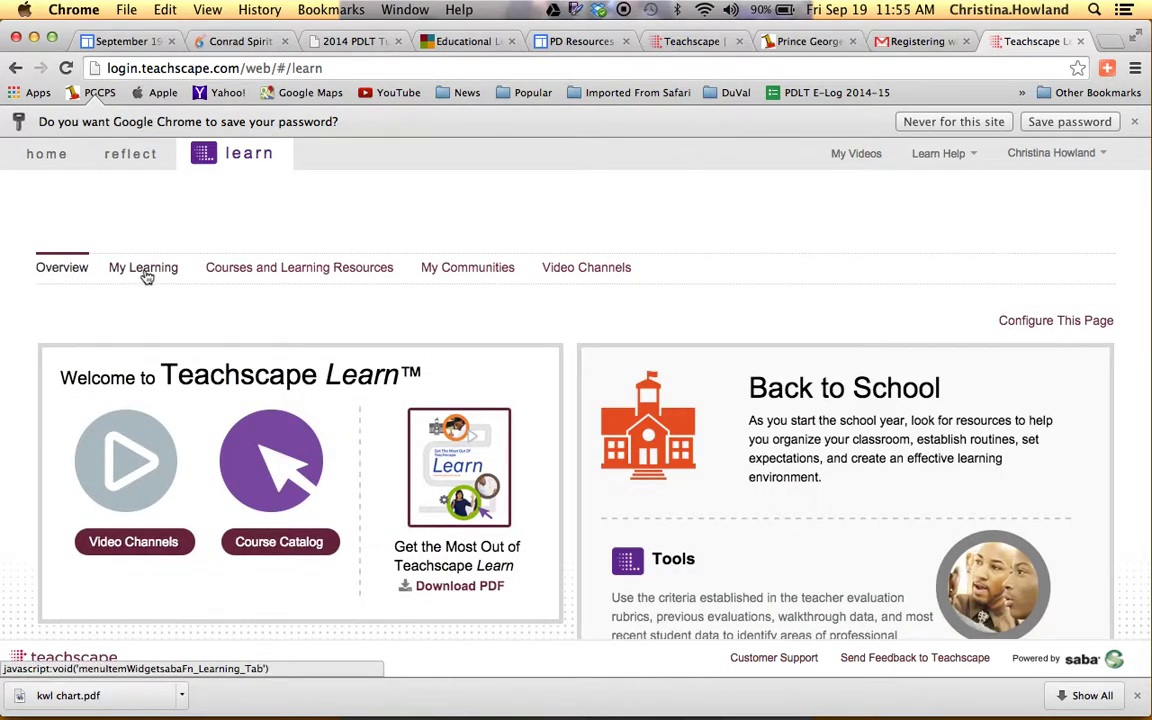
Review this account's Completed Courses table showing all six SLO Course Series marked Successful
{"action": "left_click", "coordinate": [144, 270]}
{"action": "left_click", "coordinate": [48, 420]}
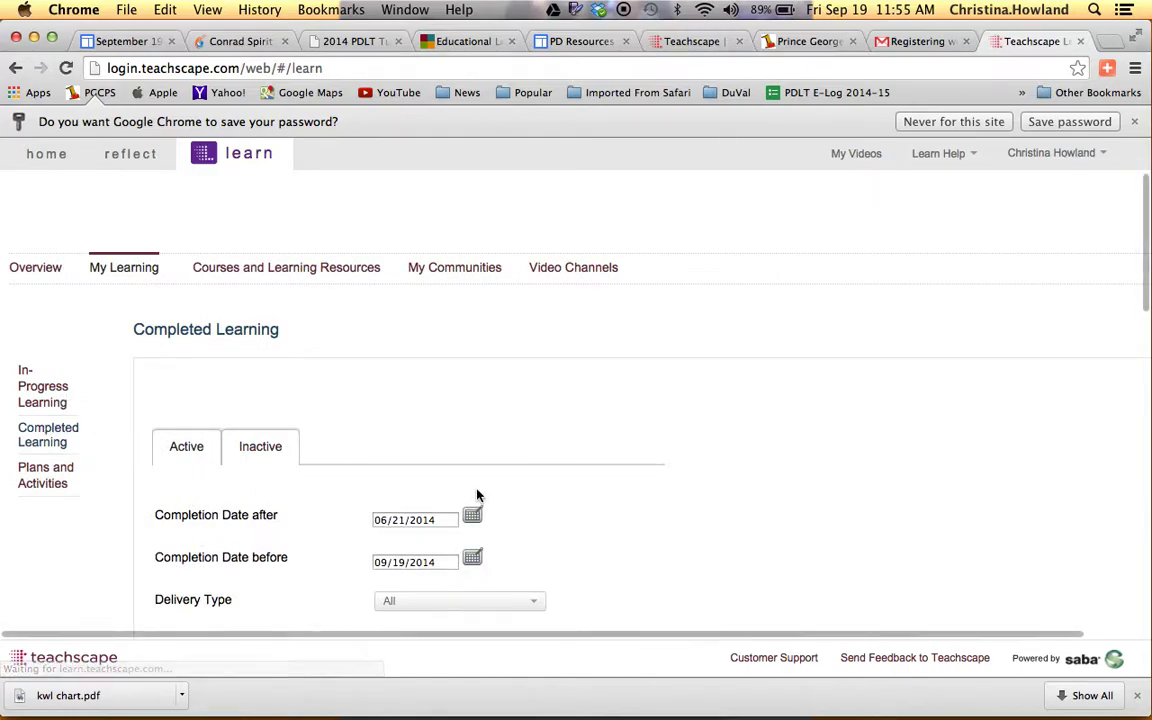
{"action": "scroll", "coordinate": [477, 495], "scroll_direction": "down", "scroll_amount": 5}
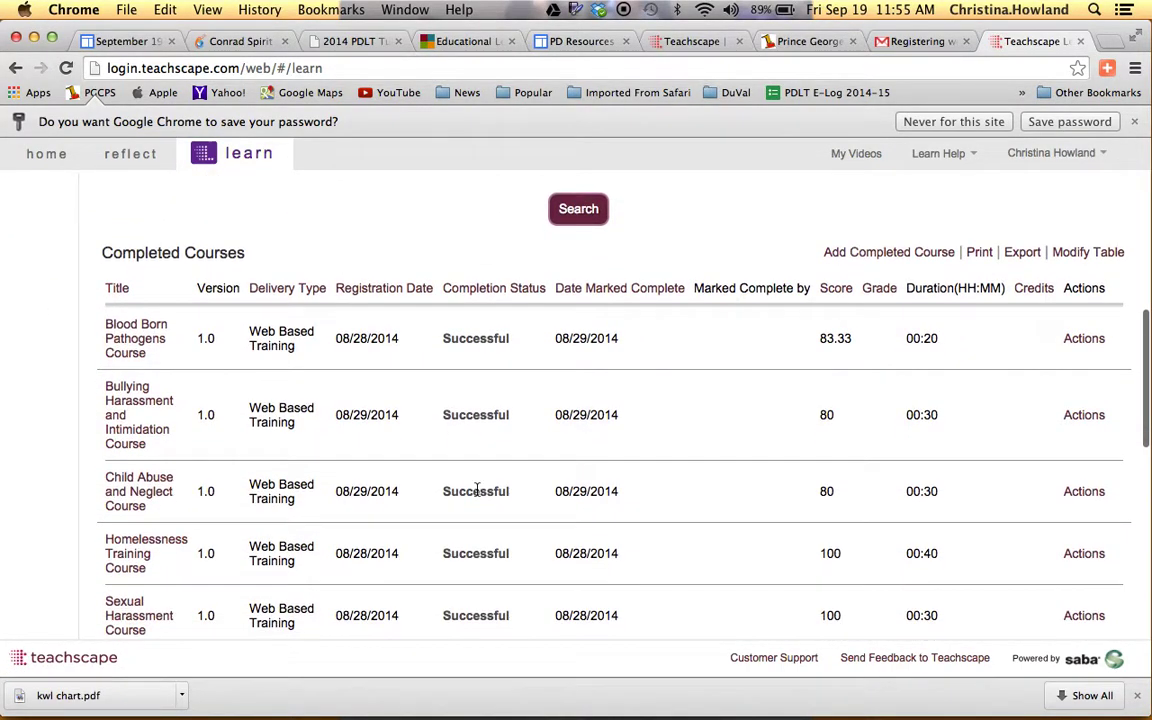
{"action": "scroll", "coordinate": [477, 490], "scroll_direction": "down", "scroll_amount": 3}
{"action": "scroll", "coordinate": [477, 490], "scroll_direction": "down", "scroll_amount": 4}
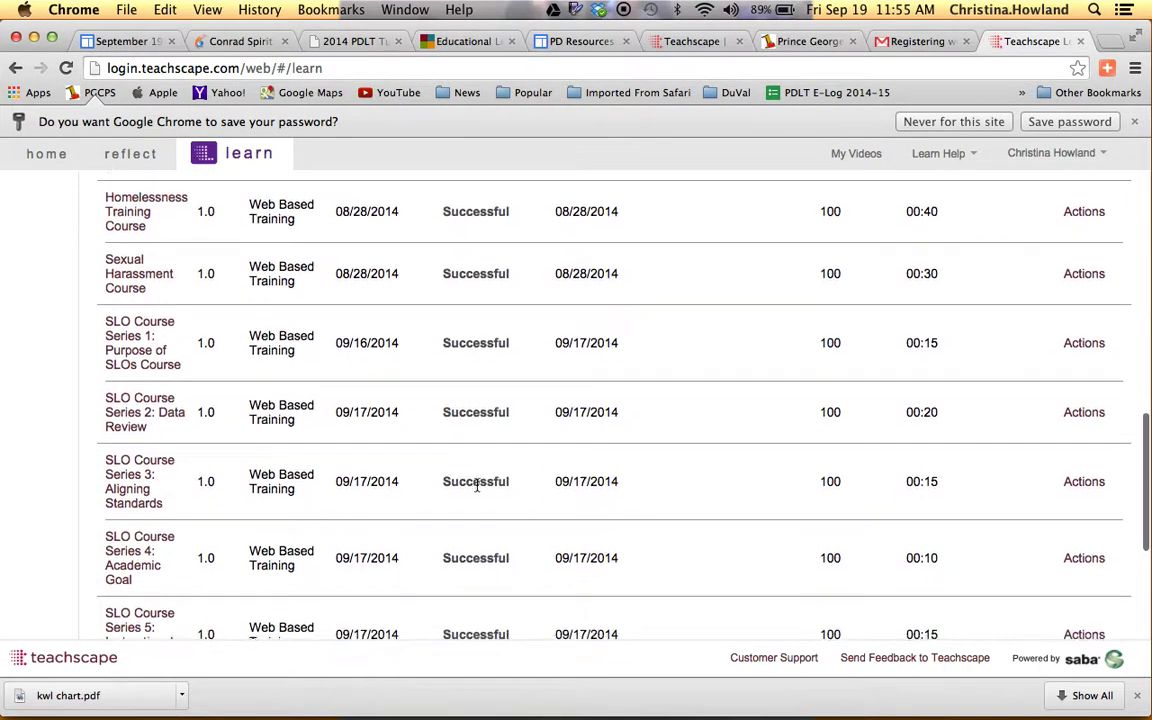
{"action": "scroll", "coordinate": [477, 485], "scroll_direction": "down", "scroll_amount": 5}
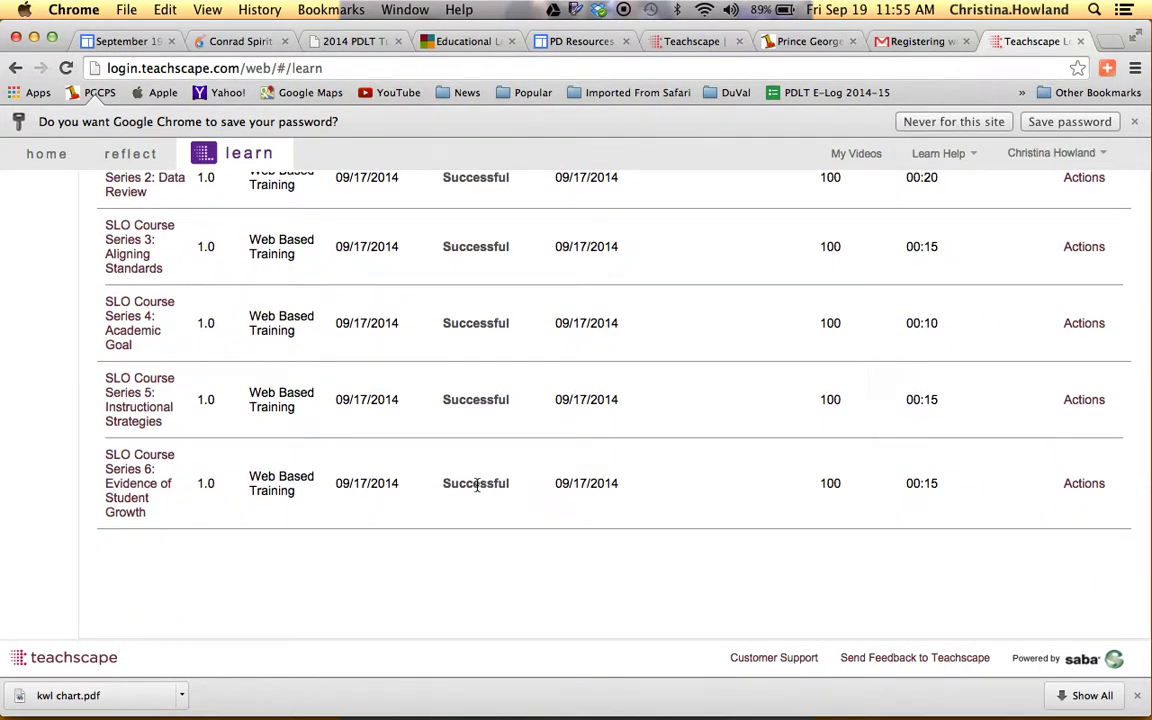
{"action": "scroll", "coordinate": [477, 487], "scroll_direction": "up", "scroll_amount": 6}
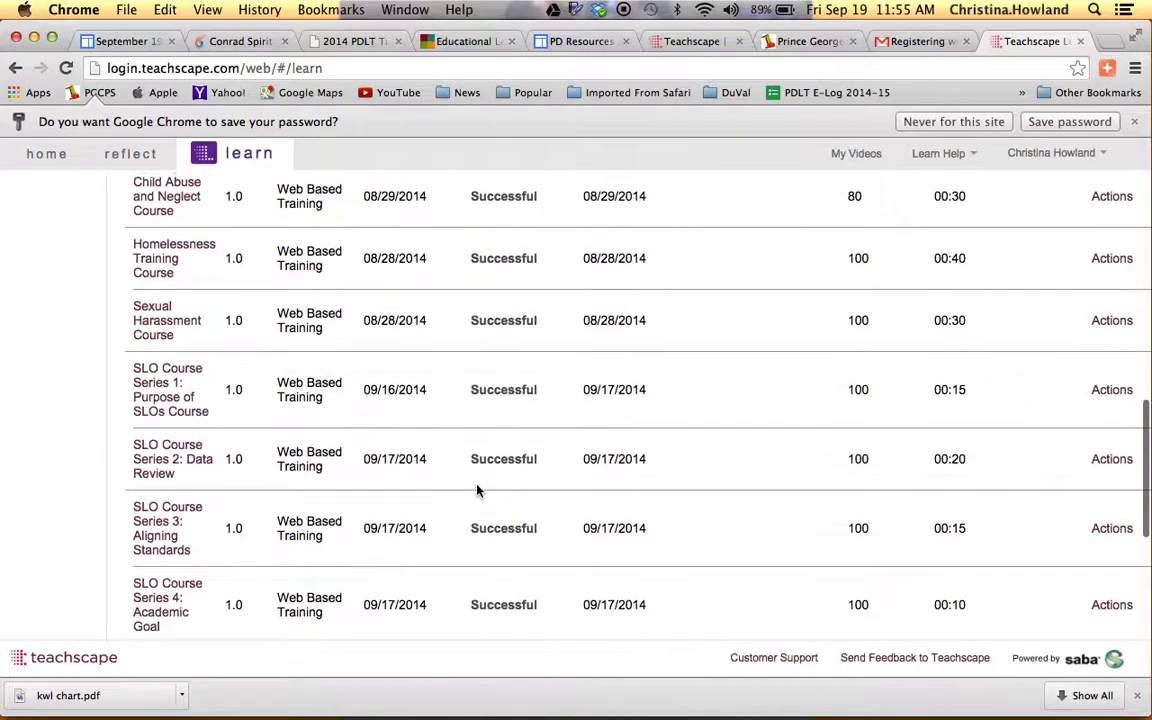
{"action": "scroll", "coordinate": [477, 490], "scroll_direction": "up", "scroll_amount": 7}
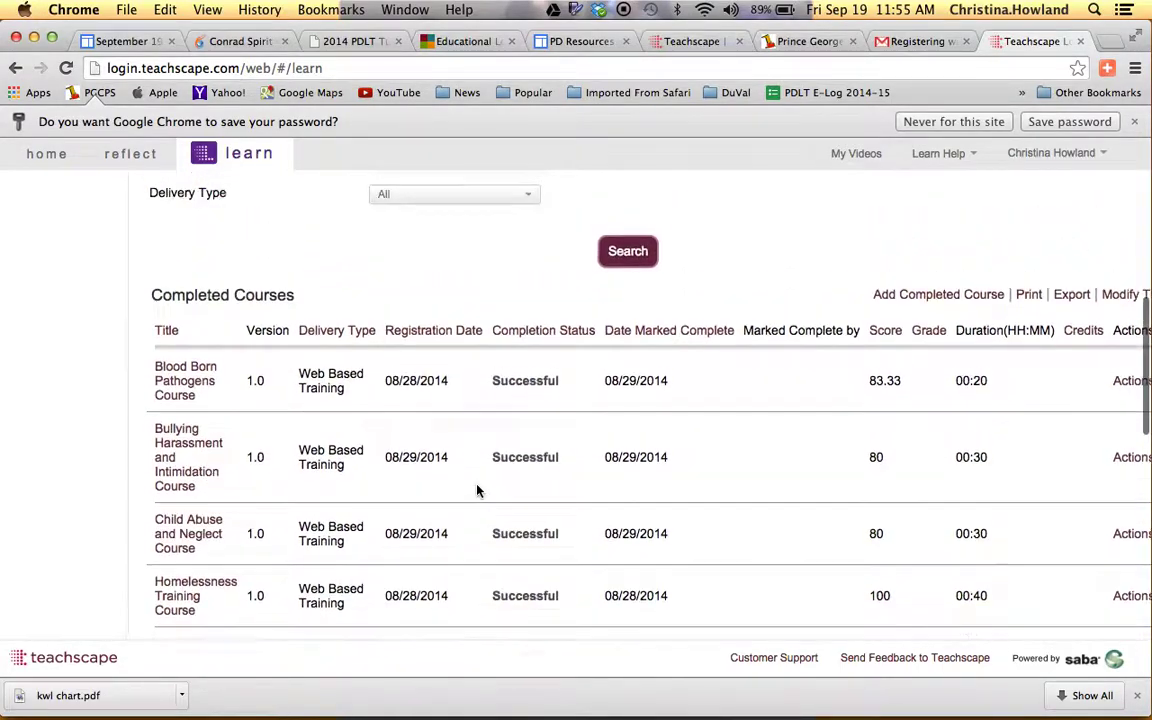
{"action": "scroll", "coordinate": [477, 490], "scroll_direction": "up", "scroll_amount": 2}
{"action": "scroll", "coordinate": [477, 490], "scroll_direction": "down", "scroll_amount": 4}
{"action": "scroll", "coordinate": [477, 490], "scroll_direction": "right", "scroll_amount": 1}
{"action": "scroll", "coordinate": [477, 490], "scroll_direction": "down", "scroll_amount": 10}
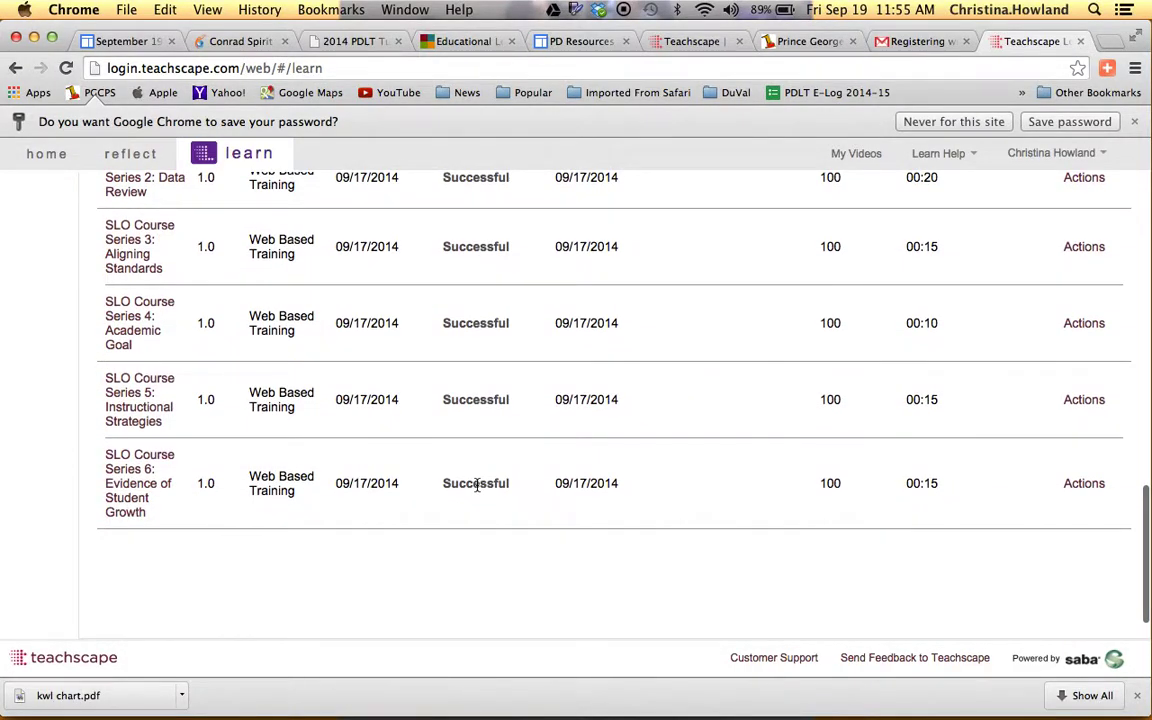